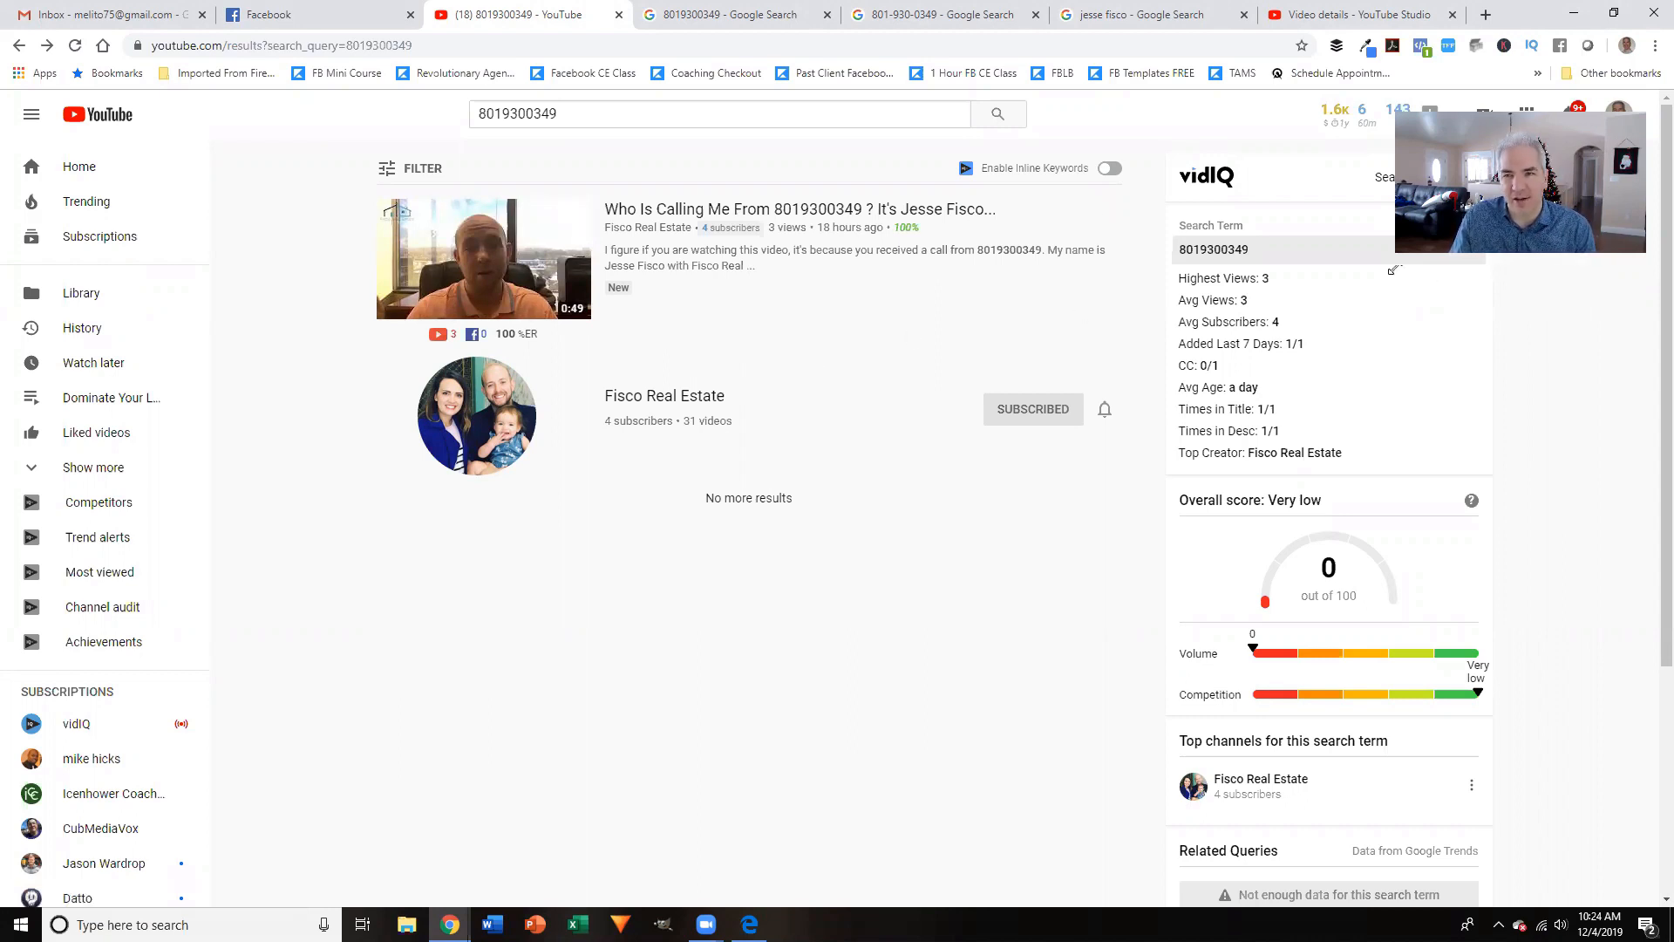
{"action": "left_click_drag", "start_coordinate": [1393, 270], "coordinate": [1366, 286]}
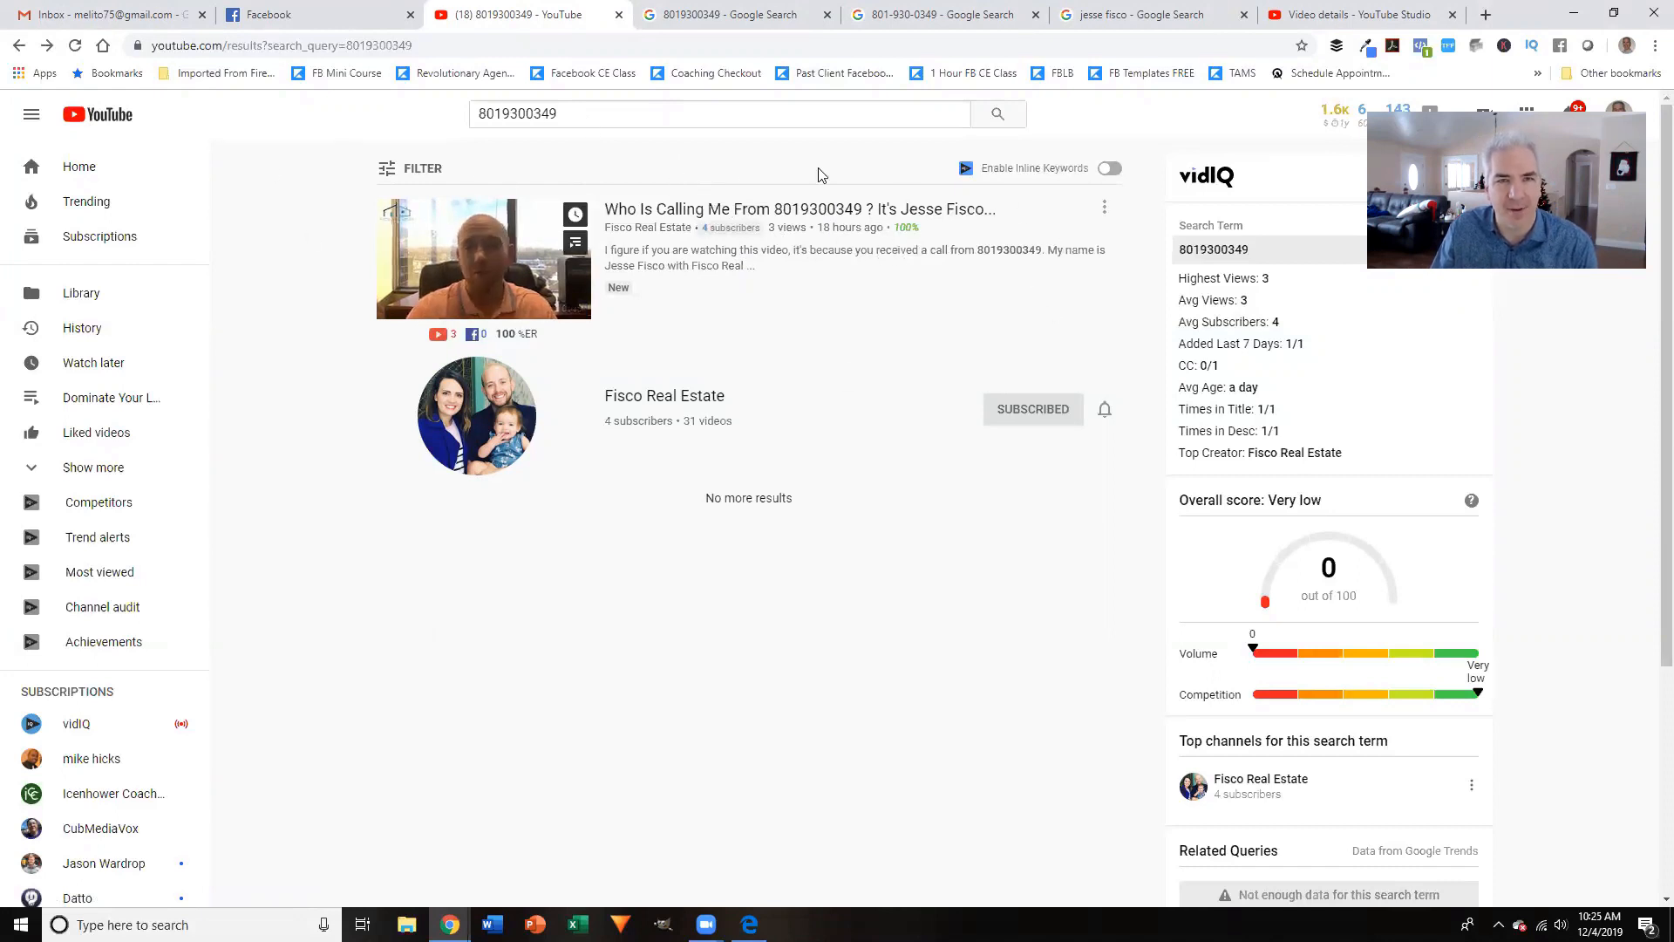
Review the Google results for the unhyphenated phone number, highlighting how long ago the YouTube video was uploaded.
{"action": "left_click", "coordinate": [735, 19]}
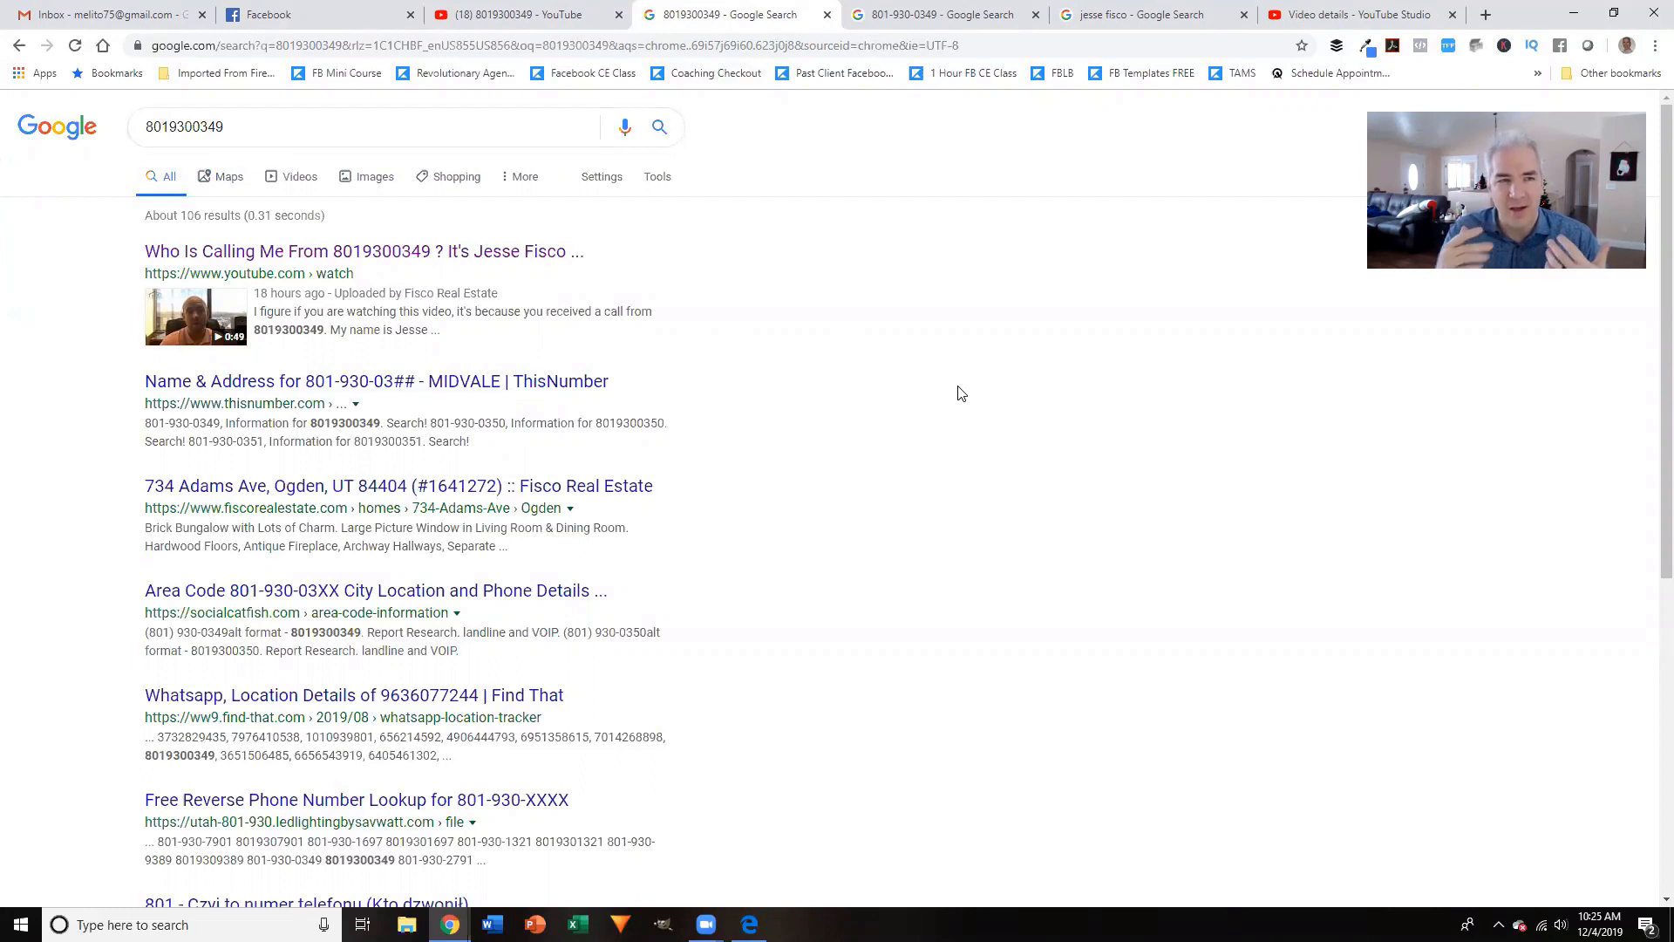
{"action": "left_click_drag", "start_coordinate": [255, 293], "coordinate": [328, 294]}
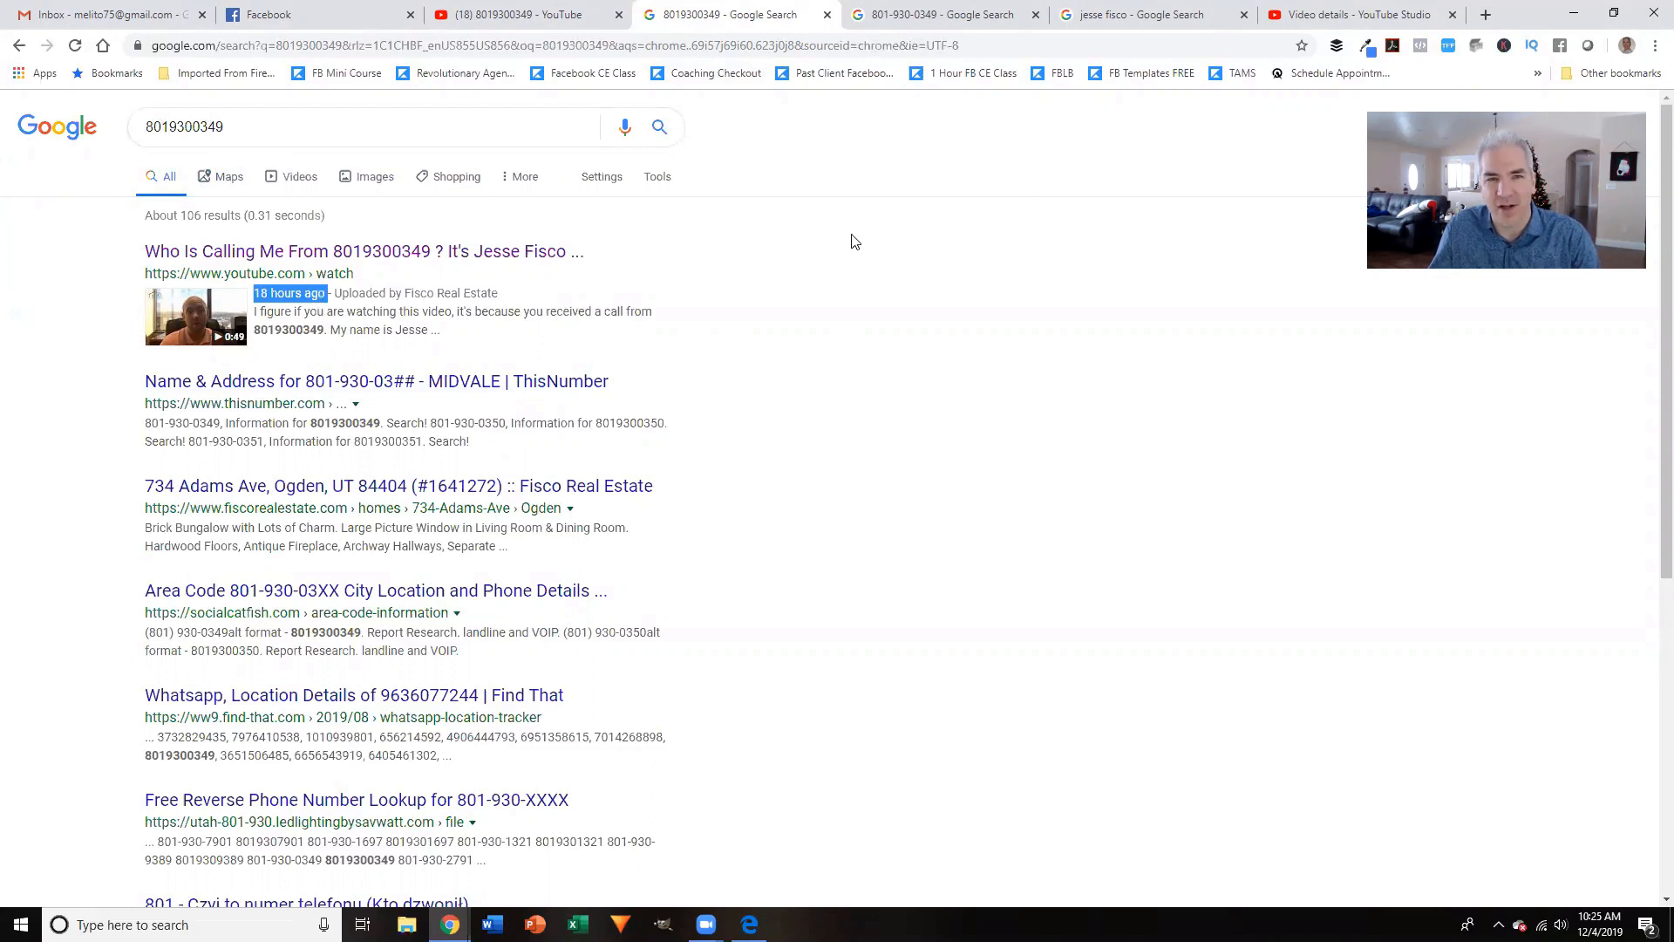
{"action": "left_click", "coordinate": [879, 265]}
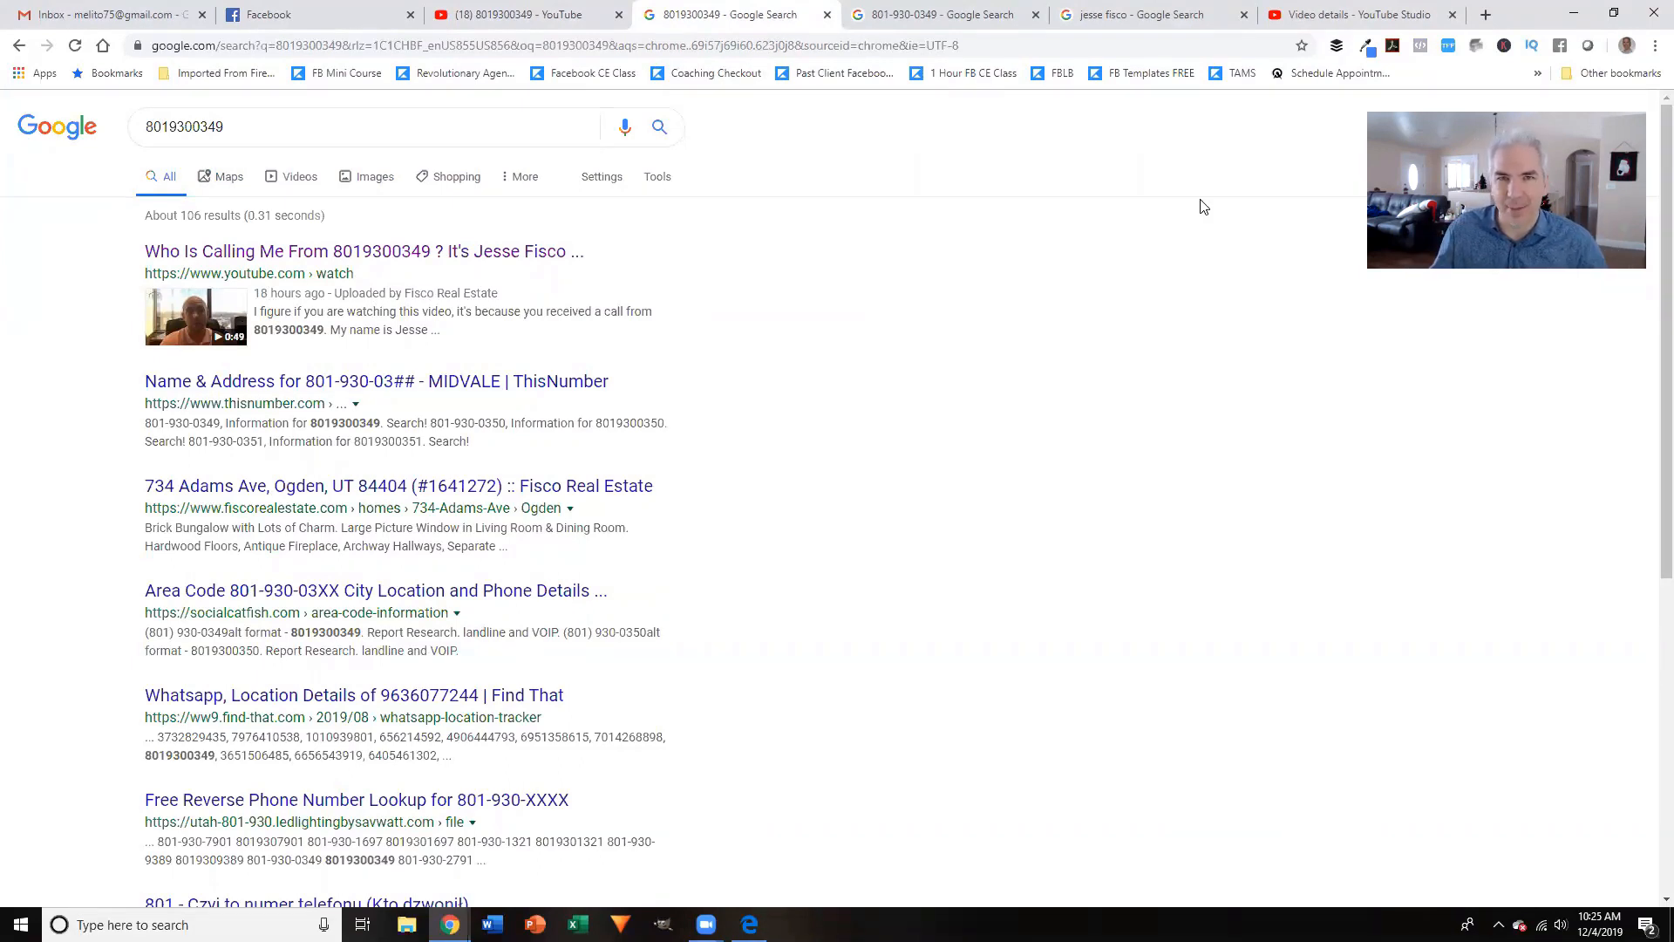
Examine the Google results for the hyphenated phone number down to the YouTube video and the image results.
{"action": "left_click", "coordinate": [982, 17]}
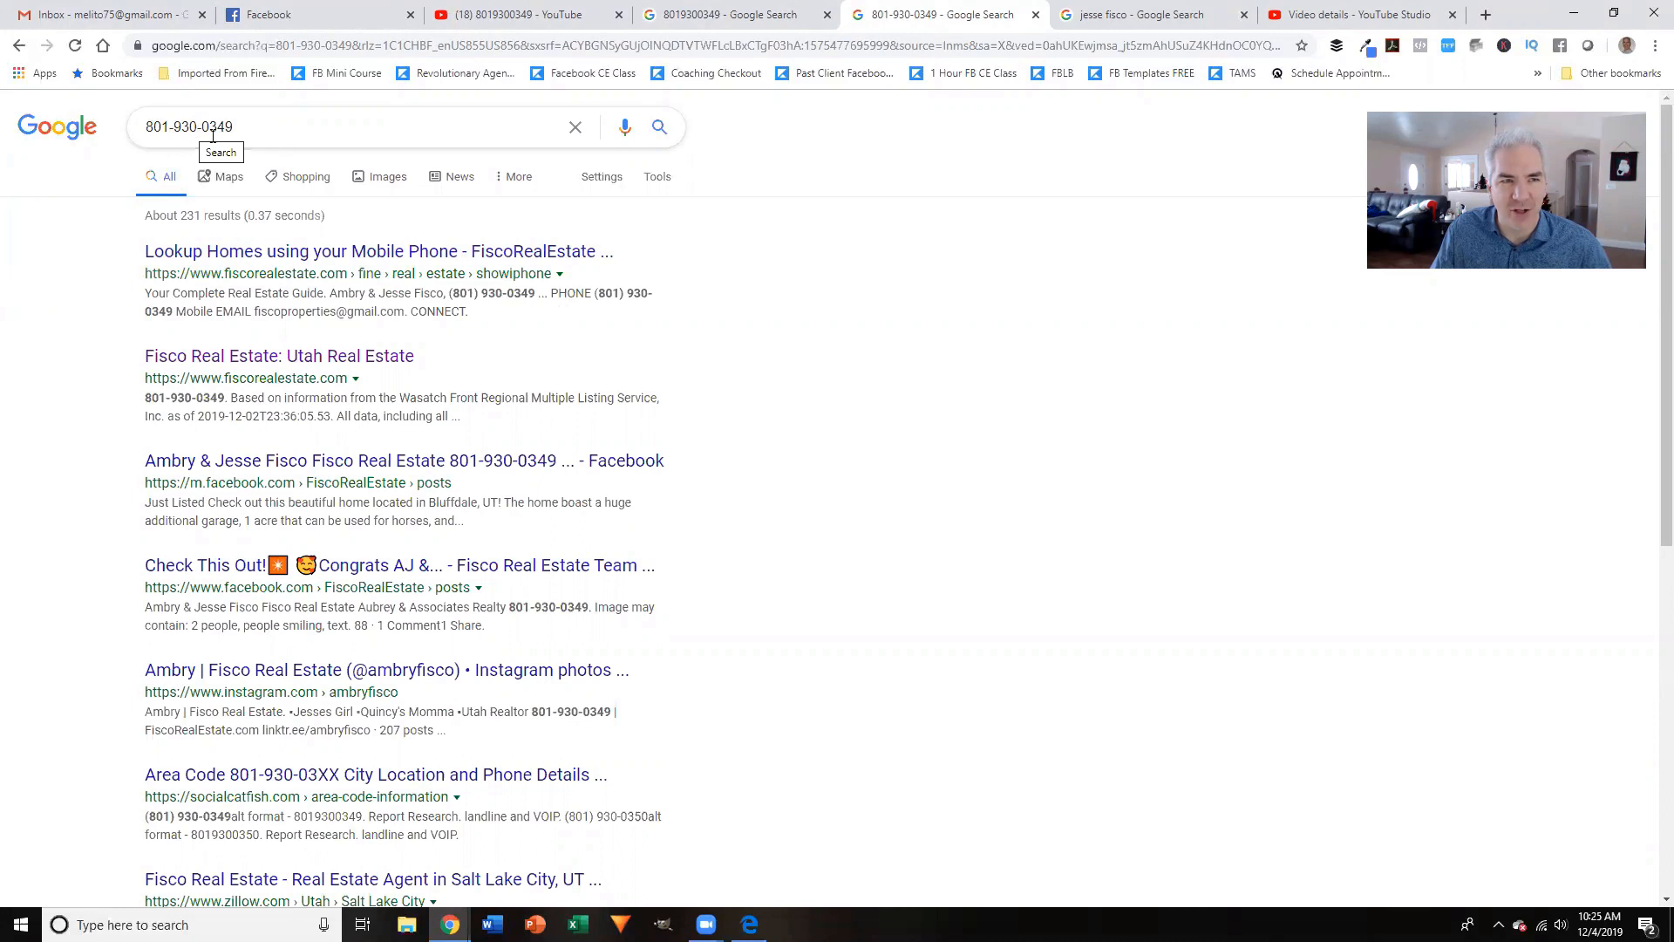
{"action": "scroll", "coordinate": [750, 253], "scroll_direction": "down", "scroll_amount": 5}
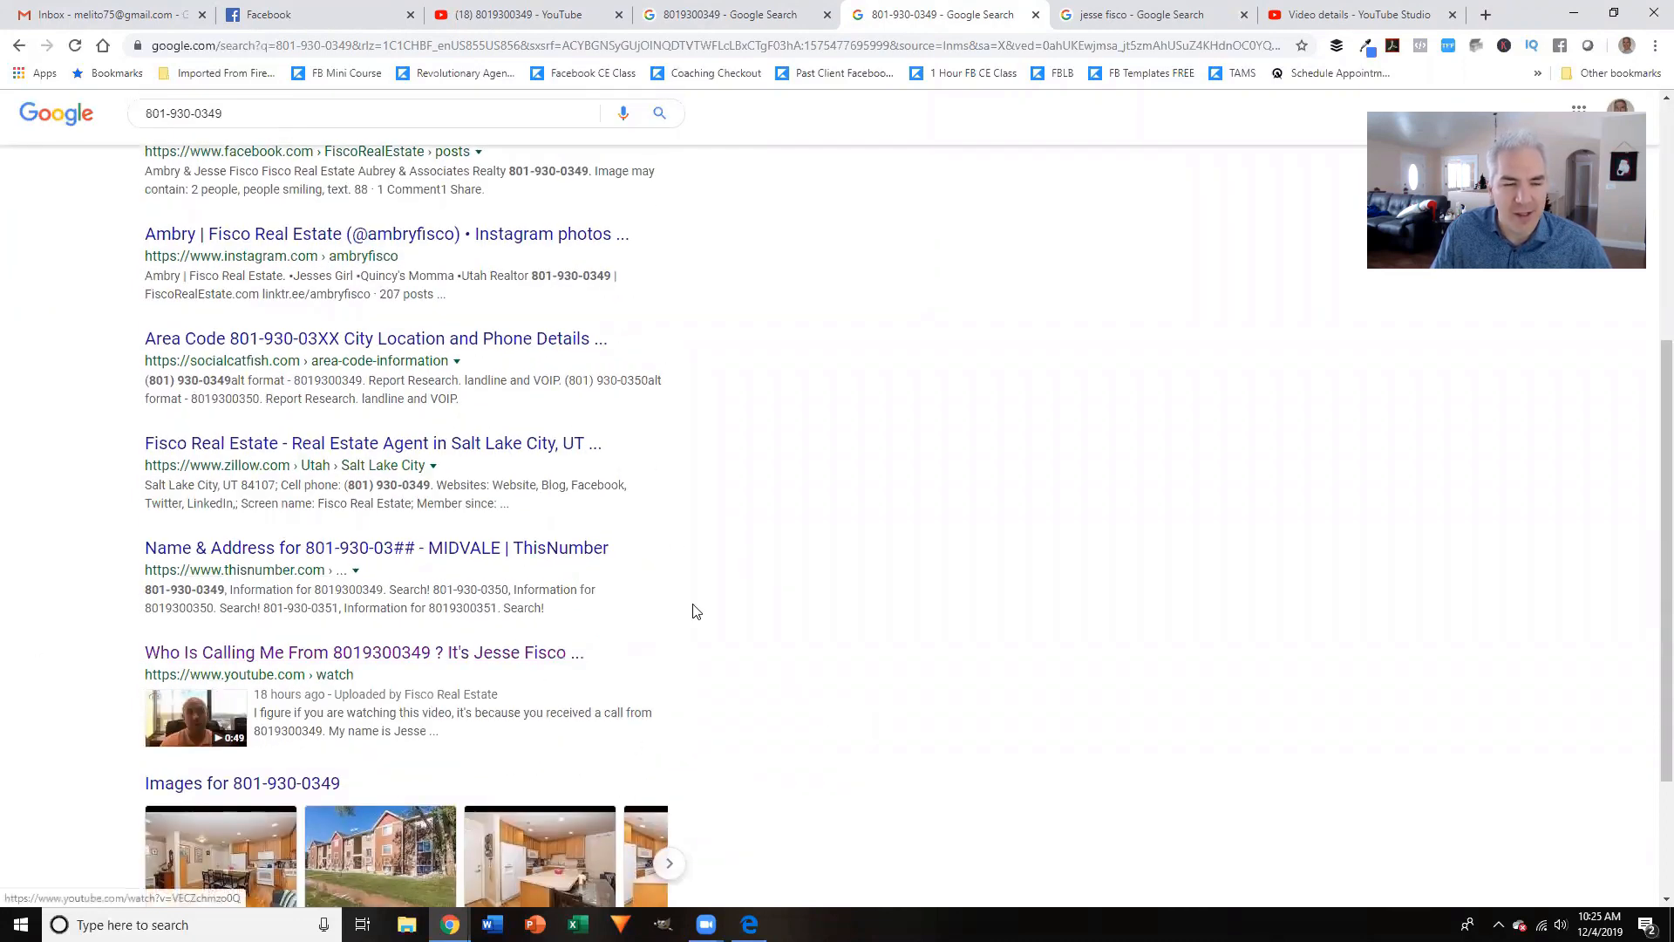
{"action": "scroll", "coordinate": [703, 490], "scroll_direction": "up", "scroll_amount": 3}
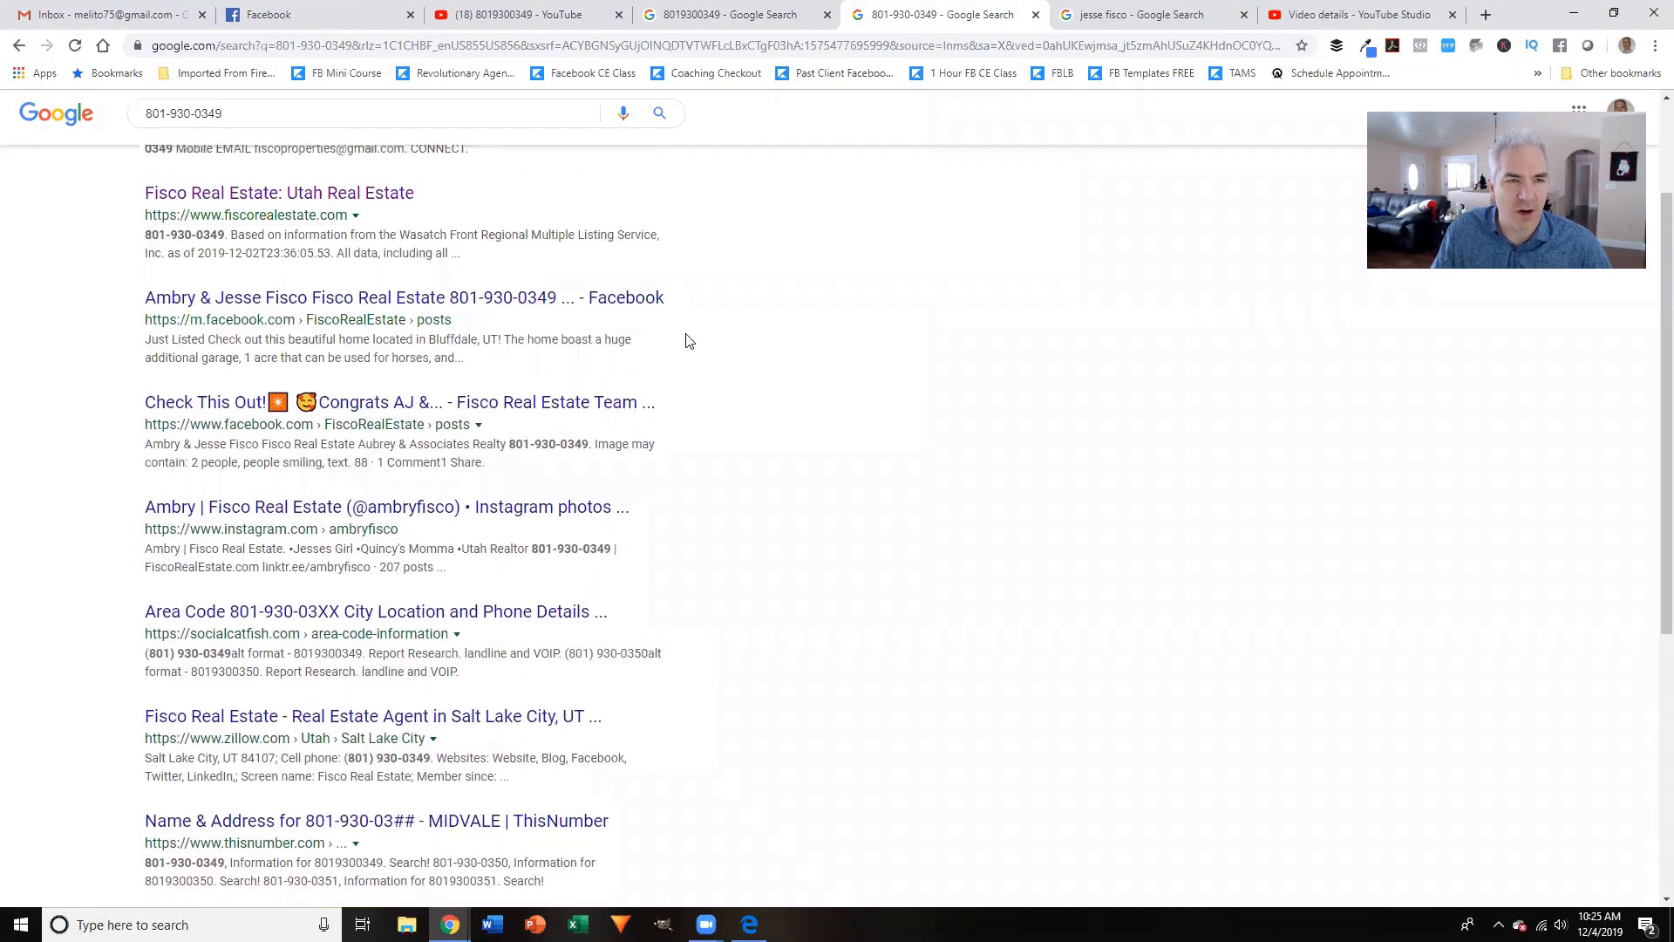
{"action": "scroll", "coordinate": [686, 338], "scroll_direction": "up", "scroll_amount": 2}
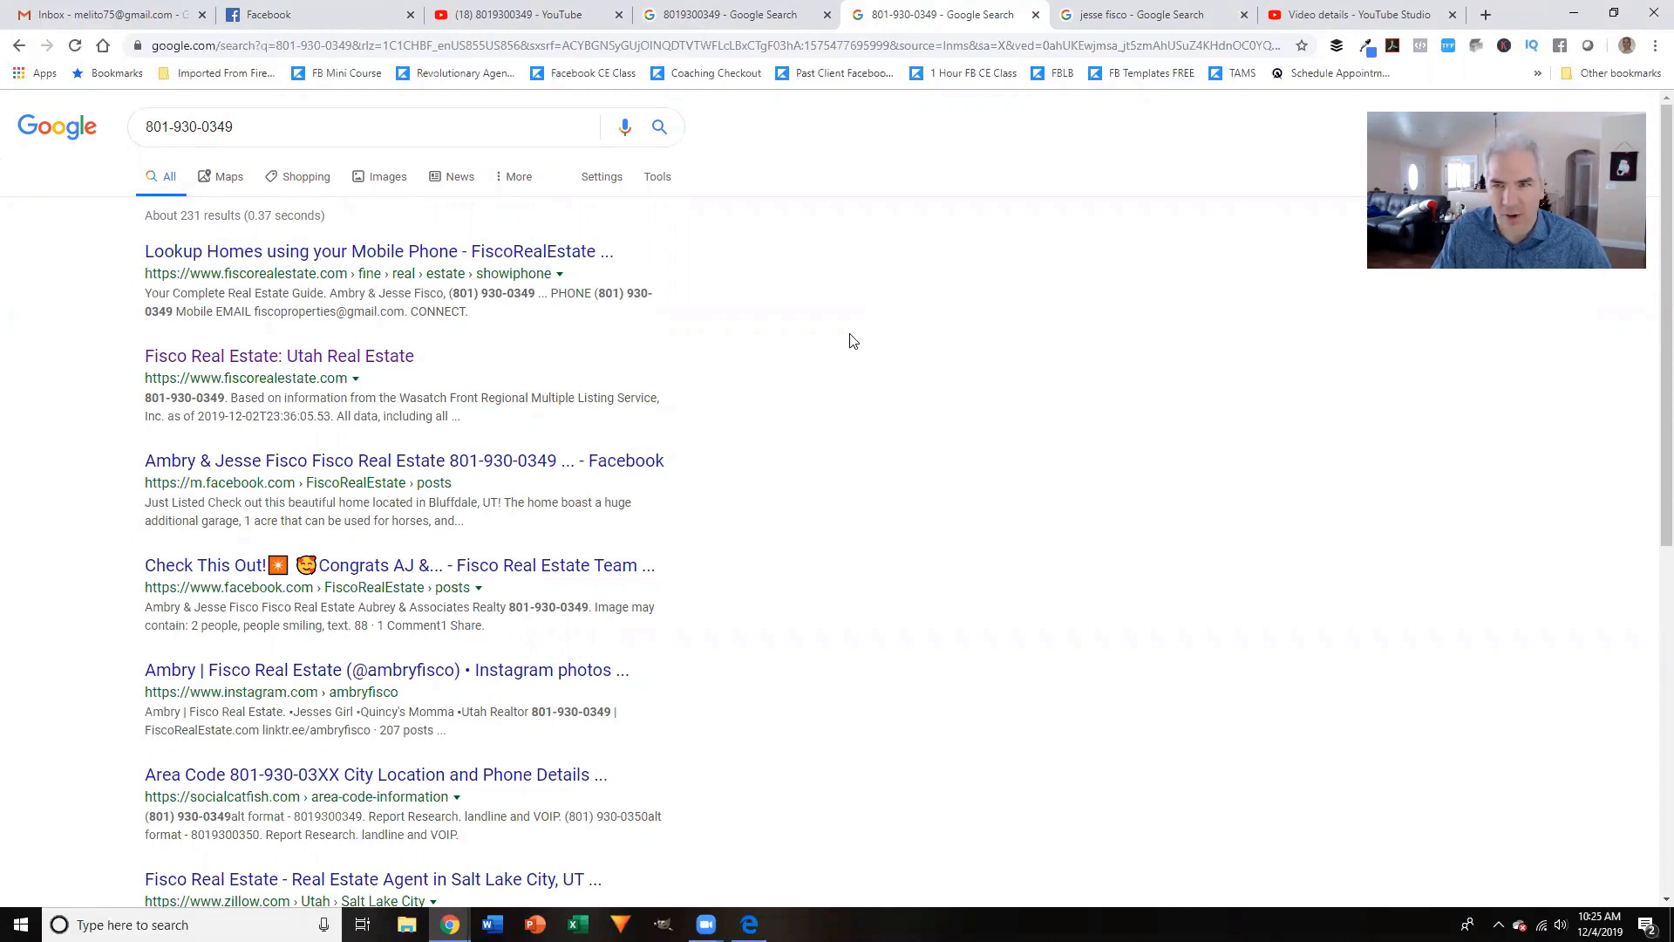
{"action": "scroll", "coordinate": [850, 338], "scroll_direction": "down", "scroll_amount": 1}
{"action": "scroll", "coordinate": [850, 339], "scroll_direction": "up", "scroll_amount": 1}
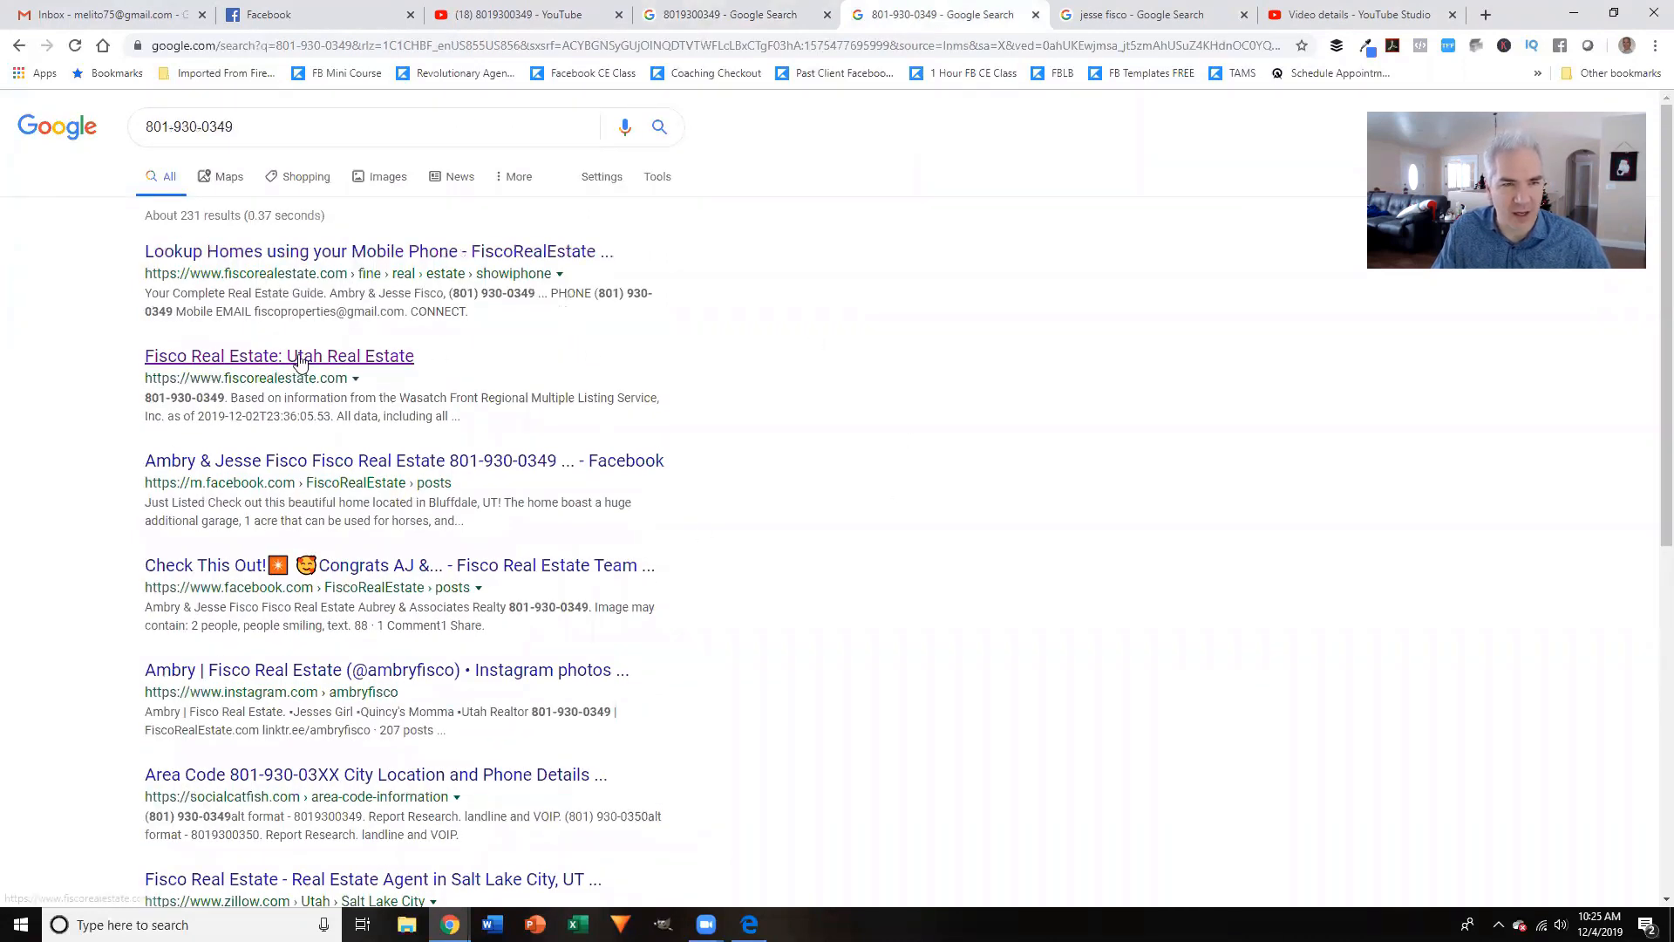
{"action": "scroll", "coordinate": [755, 355], "scroll_direction": "down", "scroll_amount": 1}
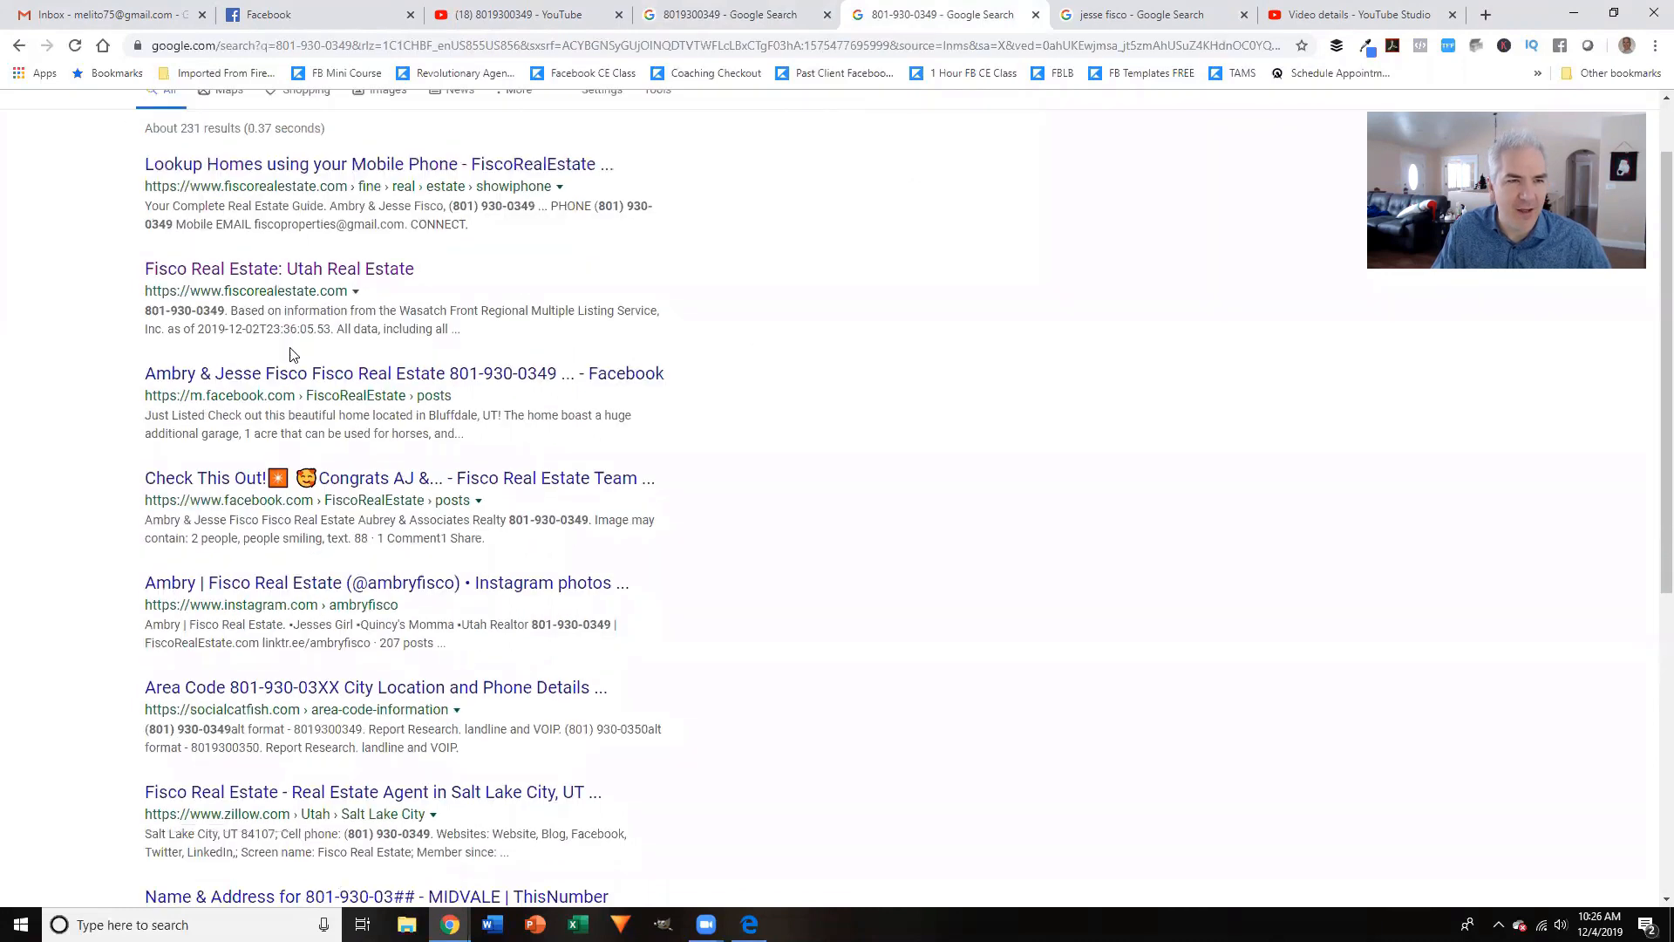
{"action": "scroll", "coordinate": [785, 323], "scroll_direction": "down", "scroll_amount": 2}
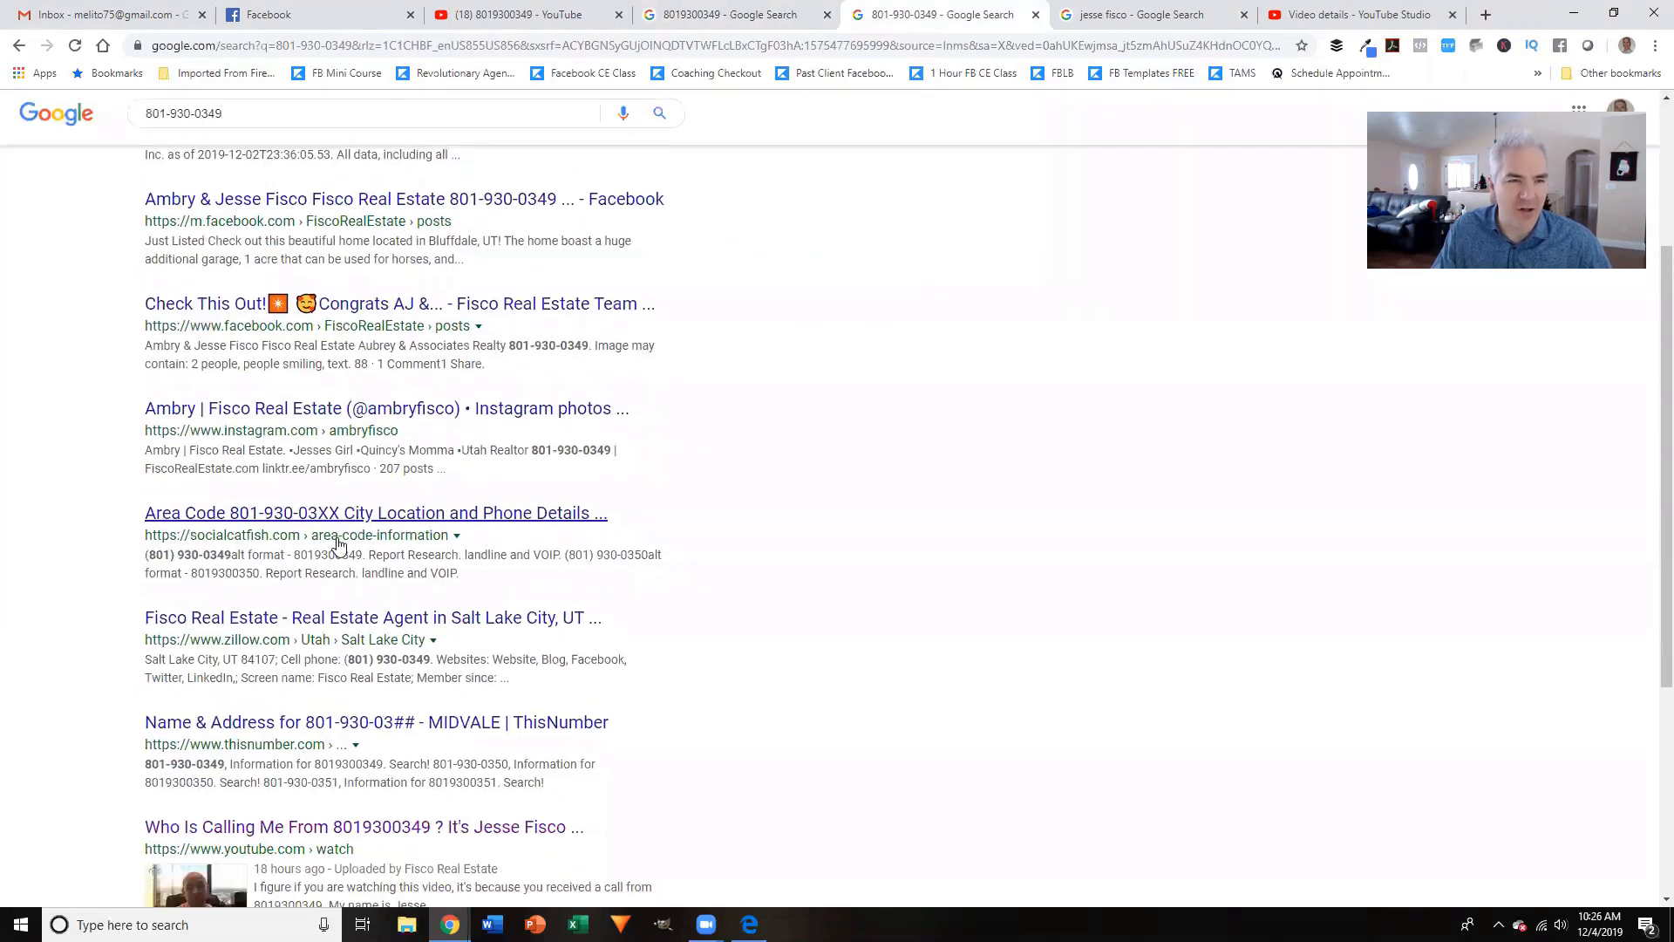
{"action": "scroll", "coordinate": [770, 336], "scroll_direction": "down", "scroll_amount": 2}
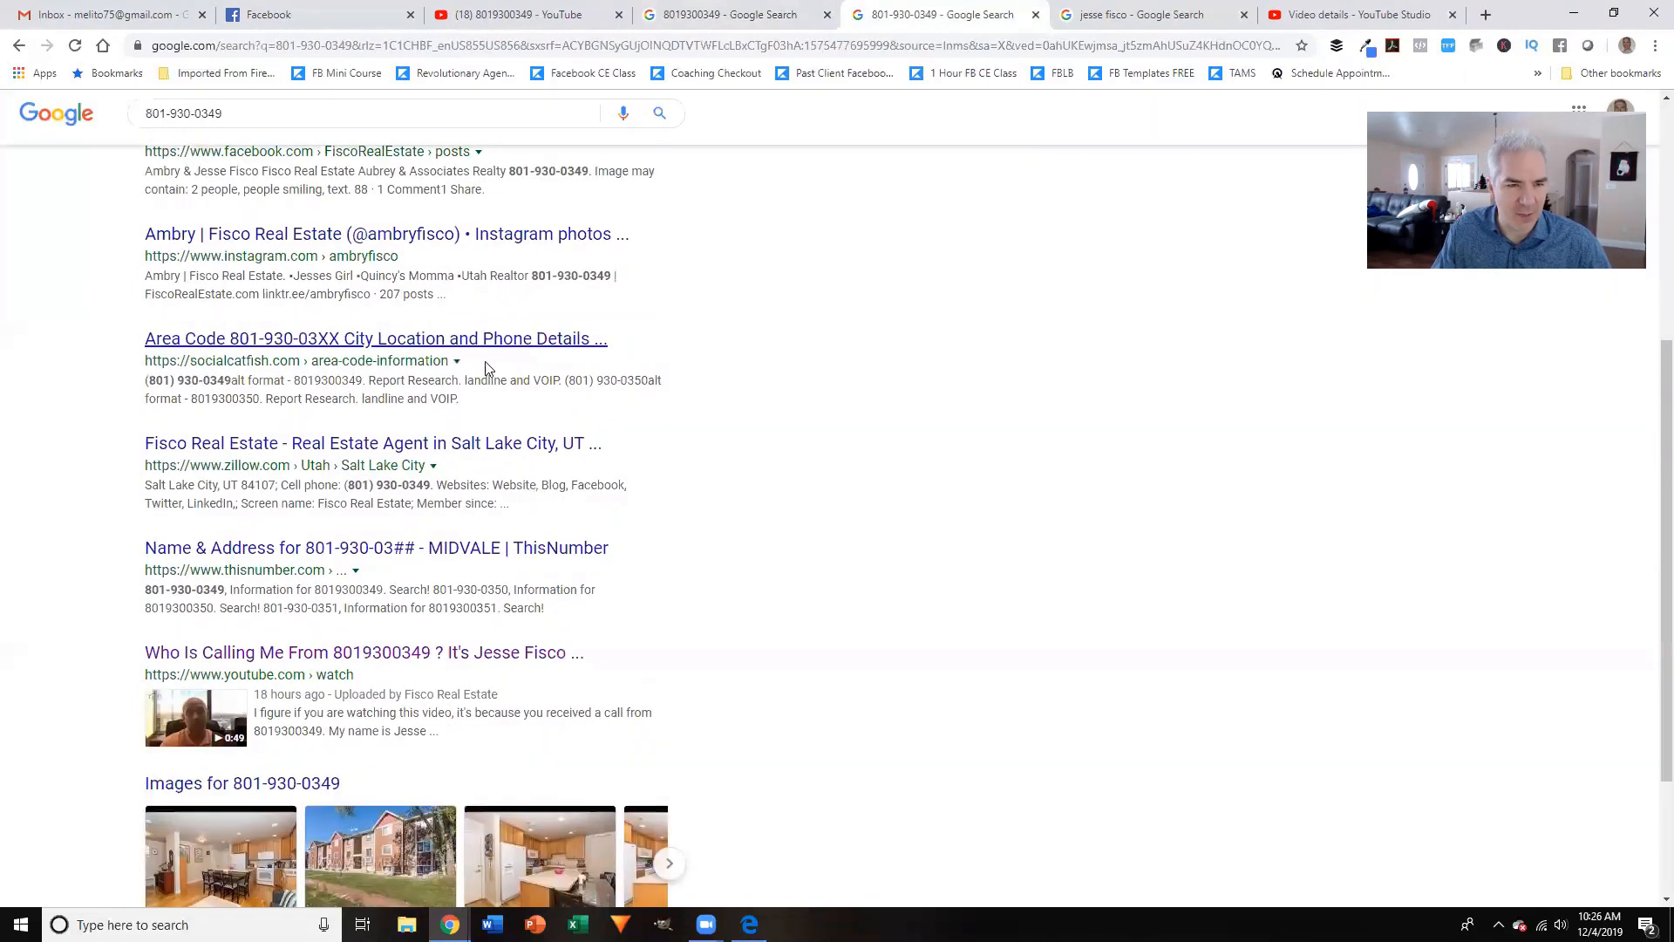
{"action": "scroll", "coordinate": [587, 389], "scroll_direction": "down", "scroll_amount": 2}
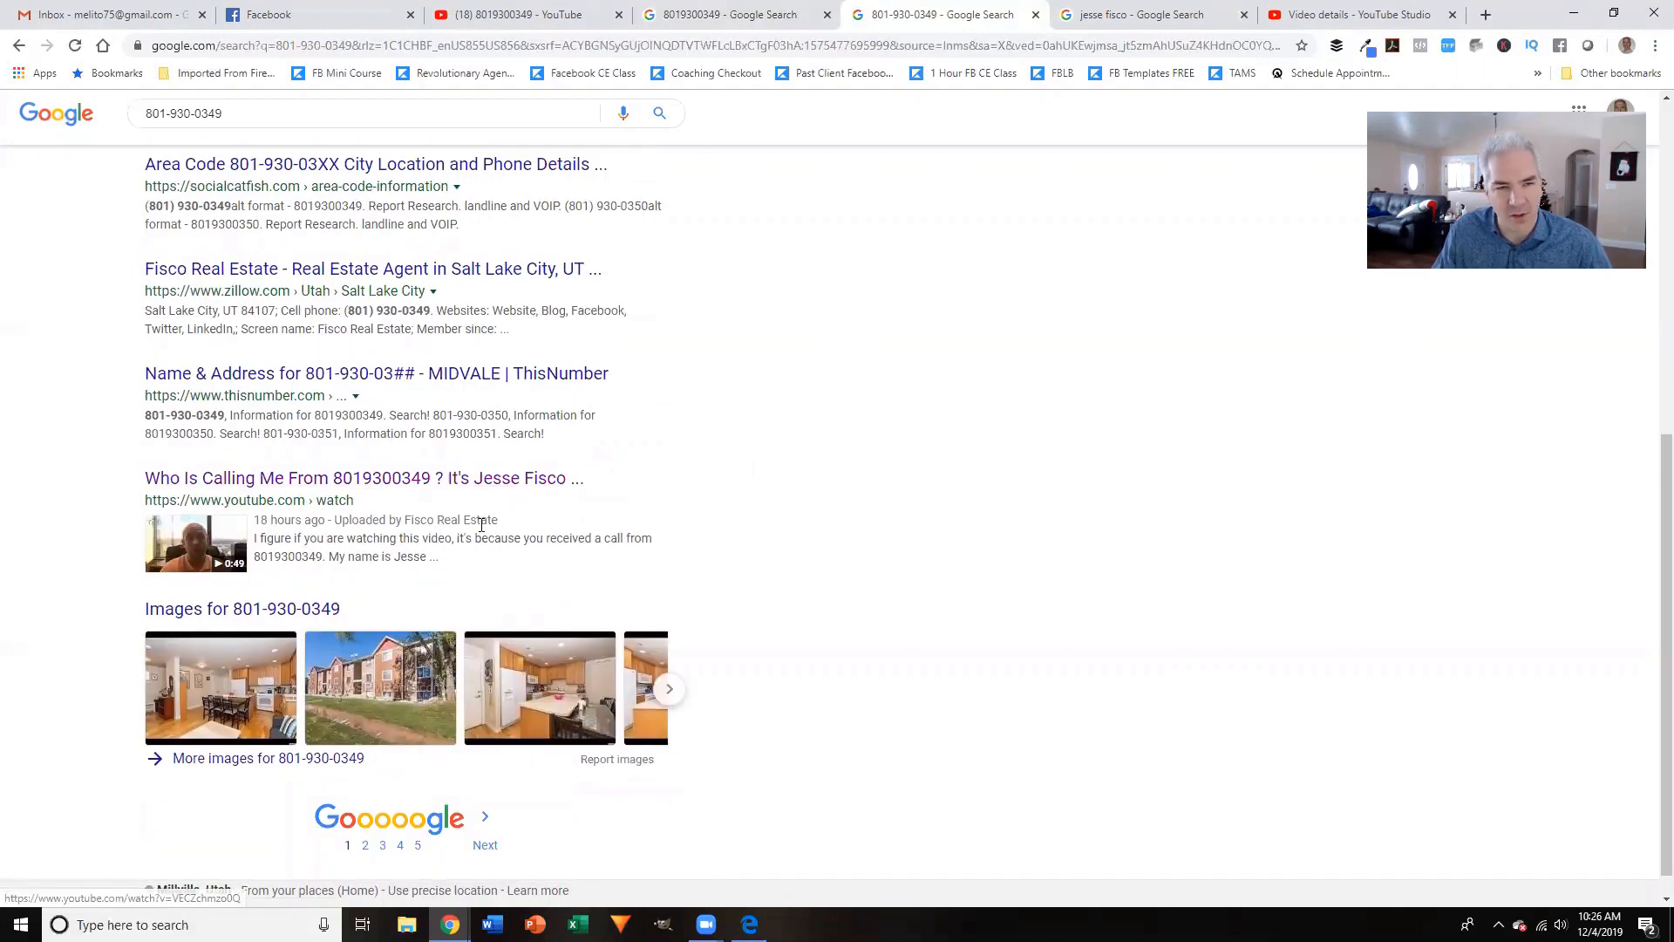
{"action": "scroll", "coordinate": [741, 441], "scroll_direction": "up", "scroll_amount": 4}
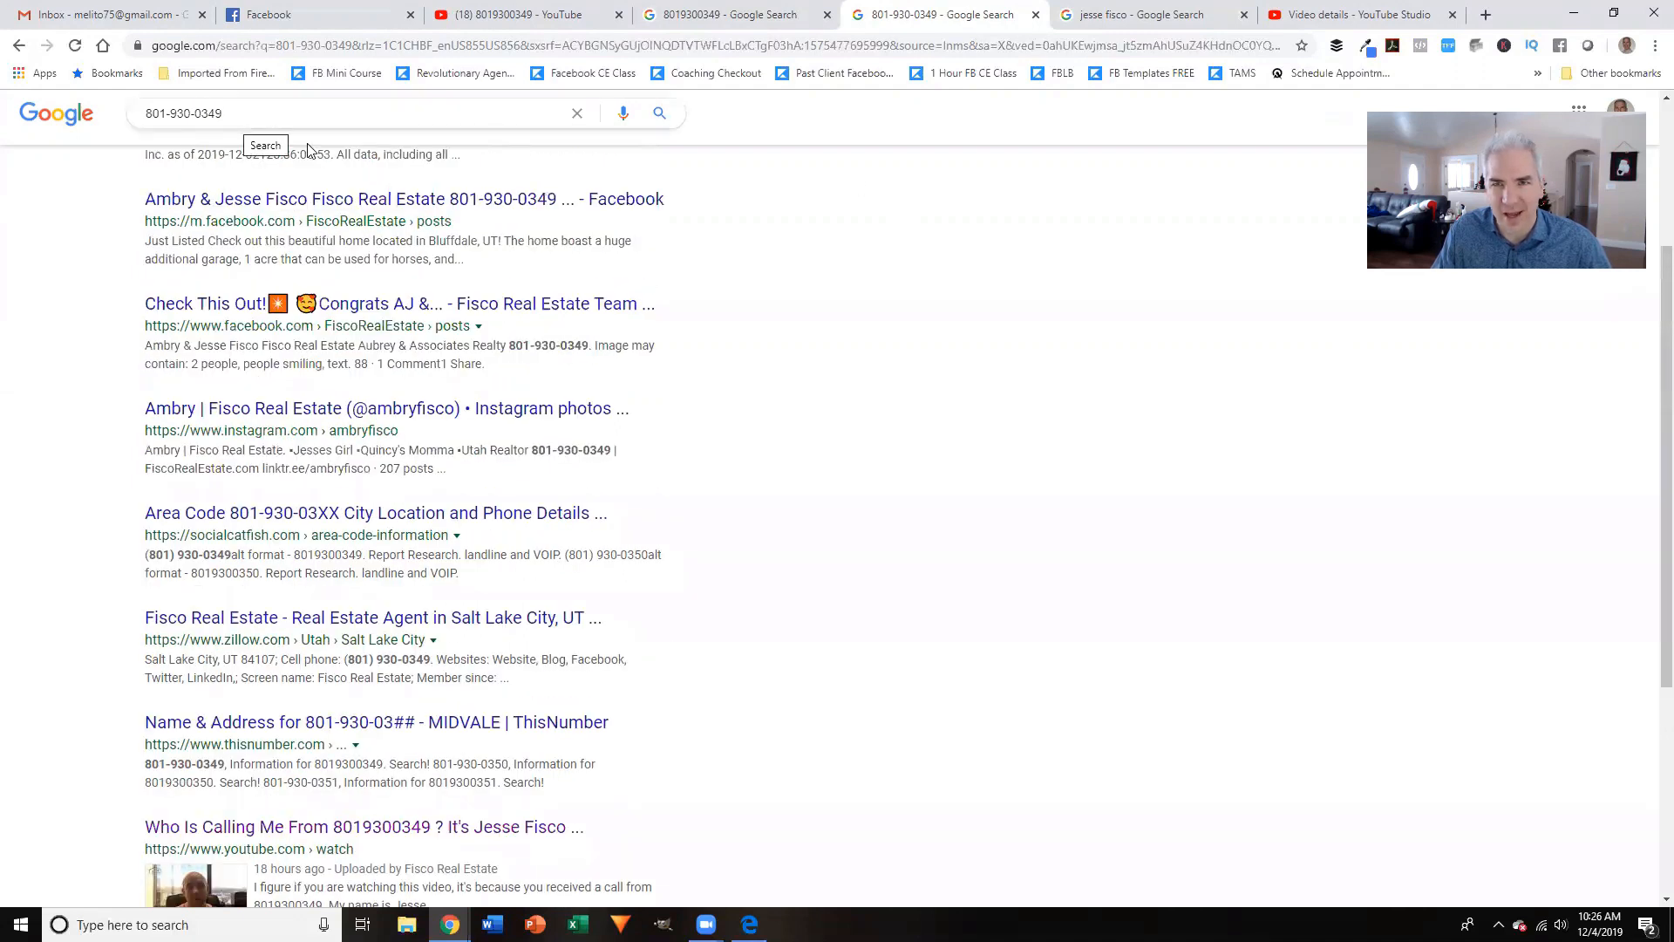
Examine the Google results for the agent's name, including the Videos section.
{"action": "left_click", "coordinate": [1177, 14]}
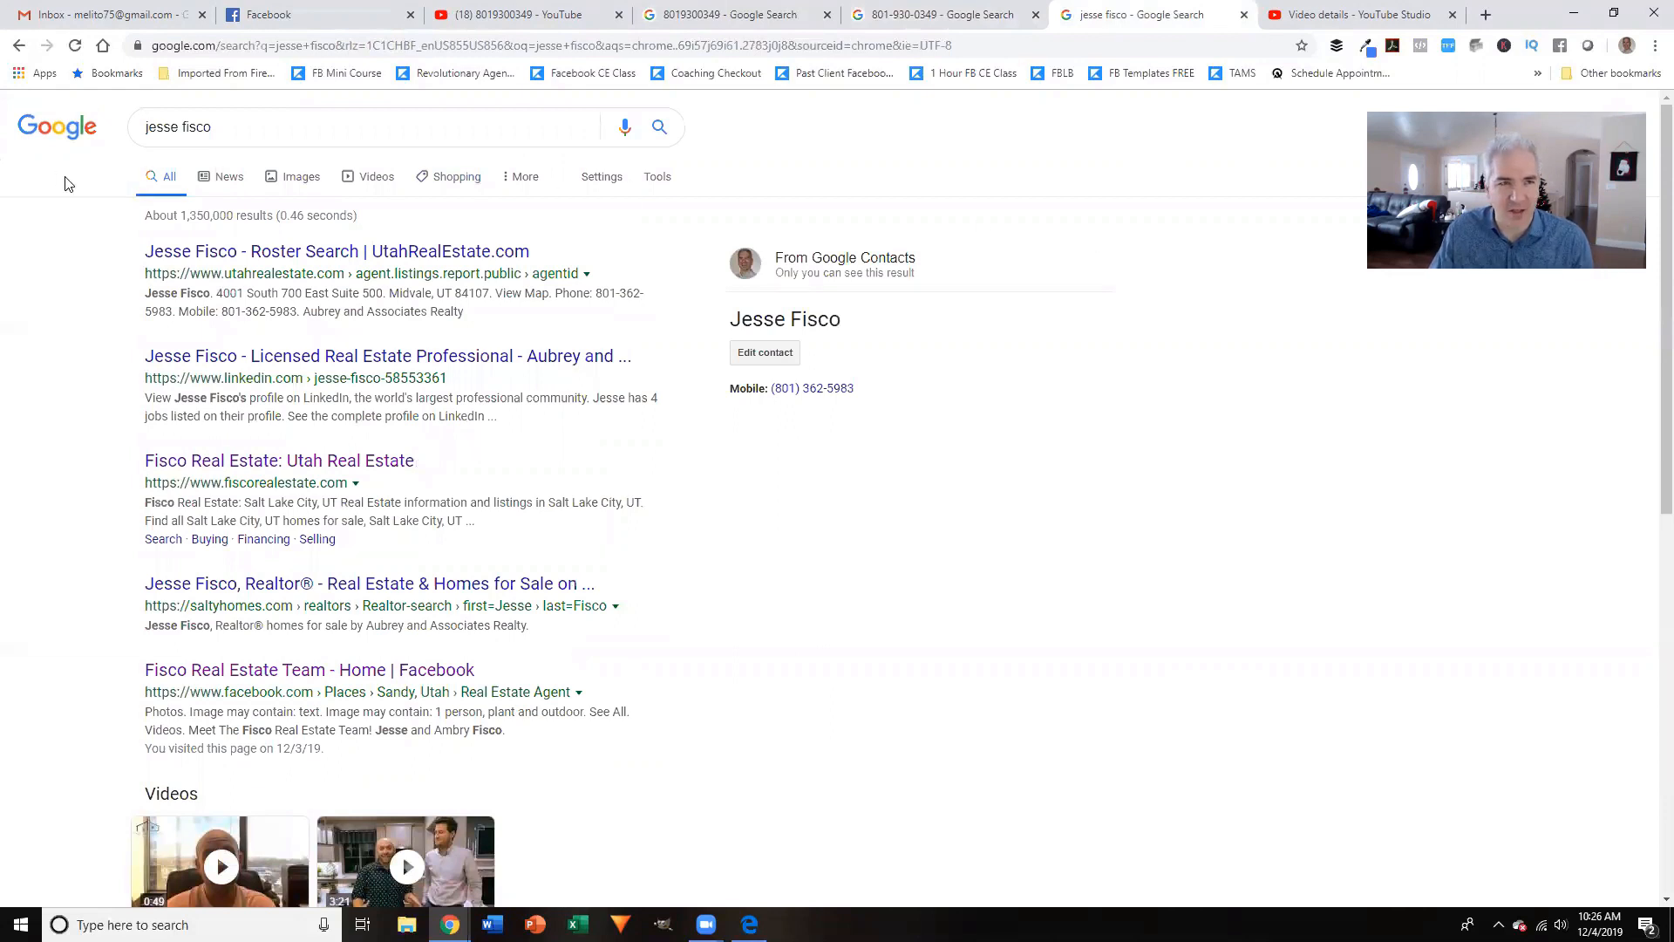
{"action": "scroll", "coordinate": [224, 684], "scroll_direction": "down", "scroll_amount": 3}
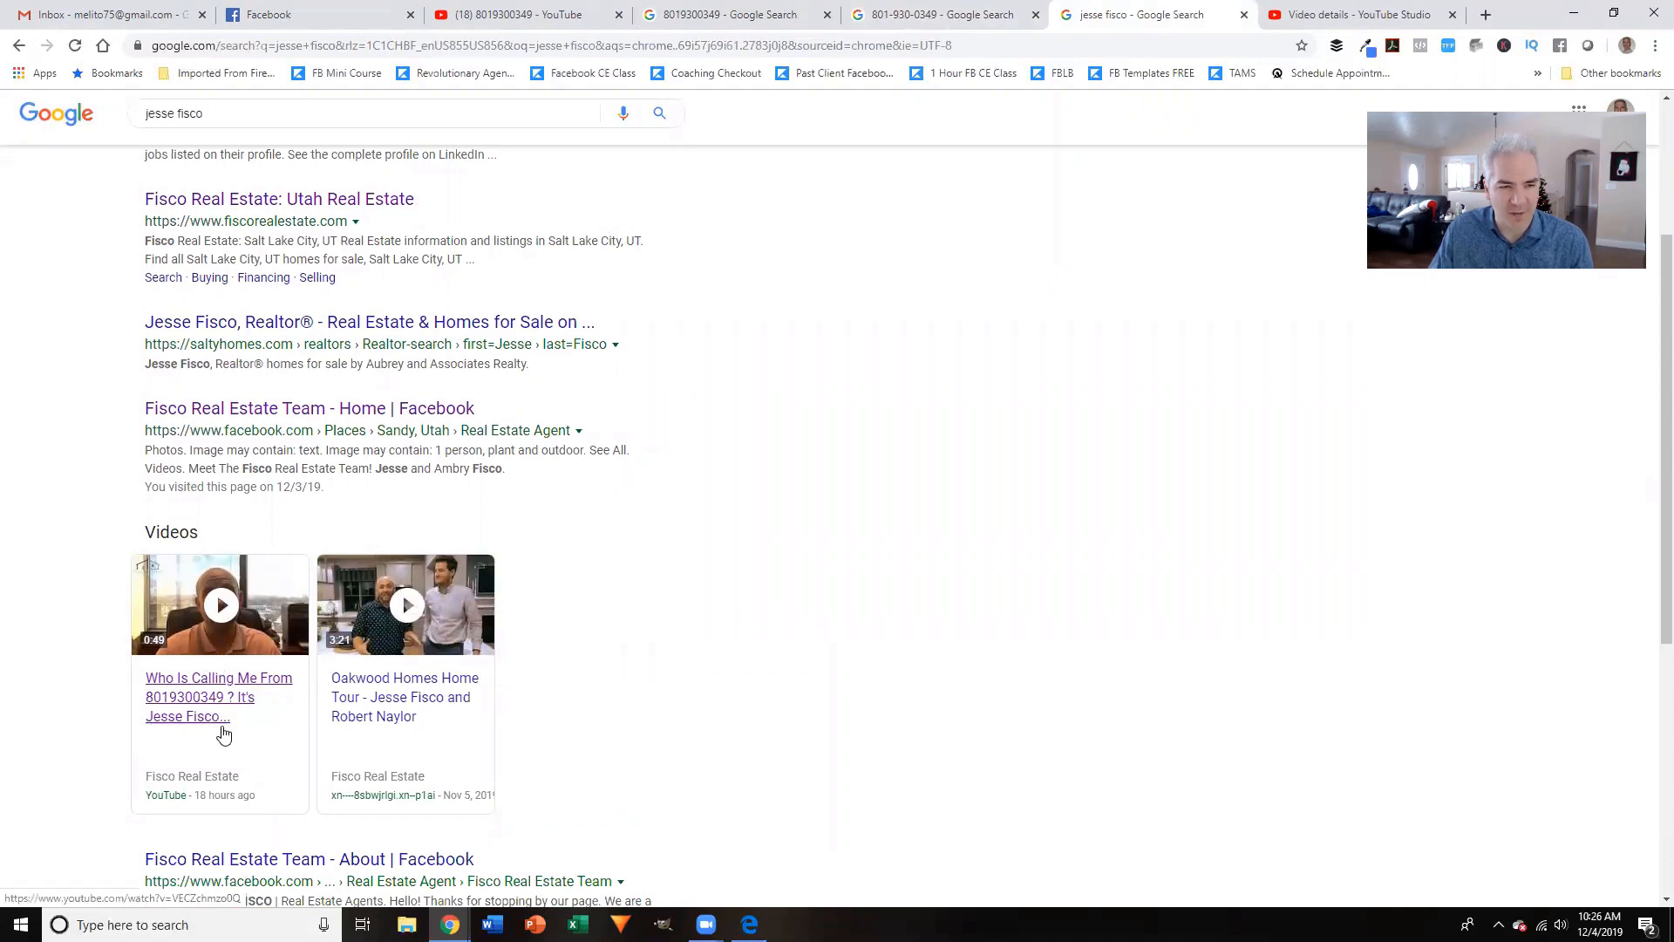
{"action": "scroll", "coordinate": [977, 575], "scroll_direction": "up", "scroll_amount": 3}
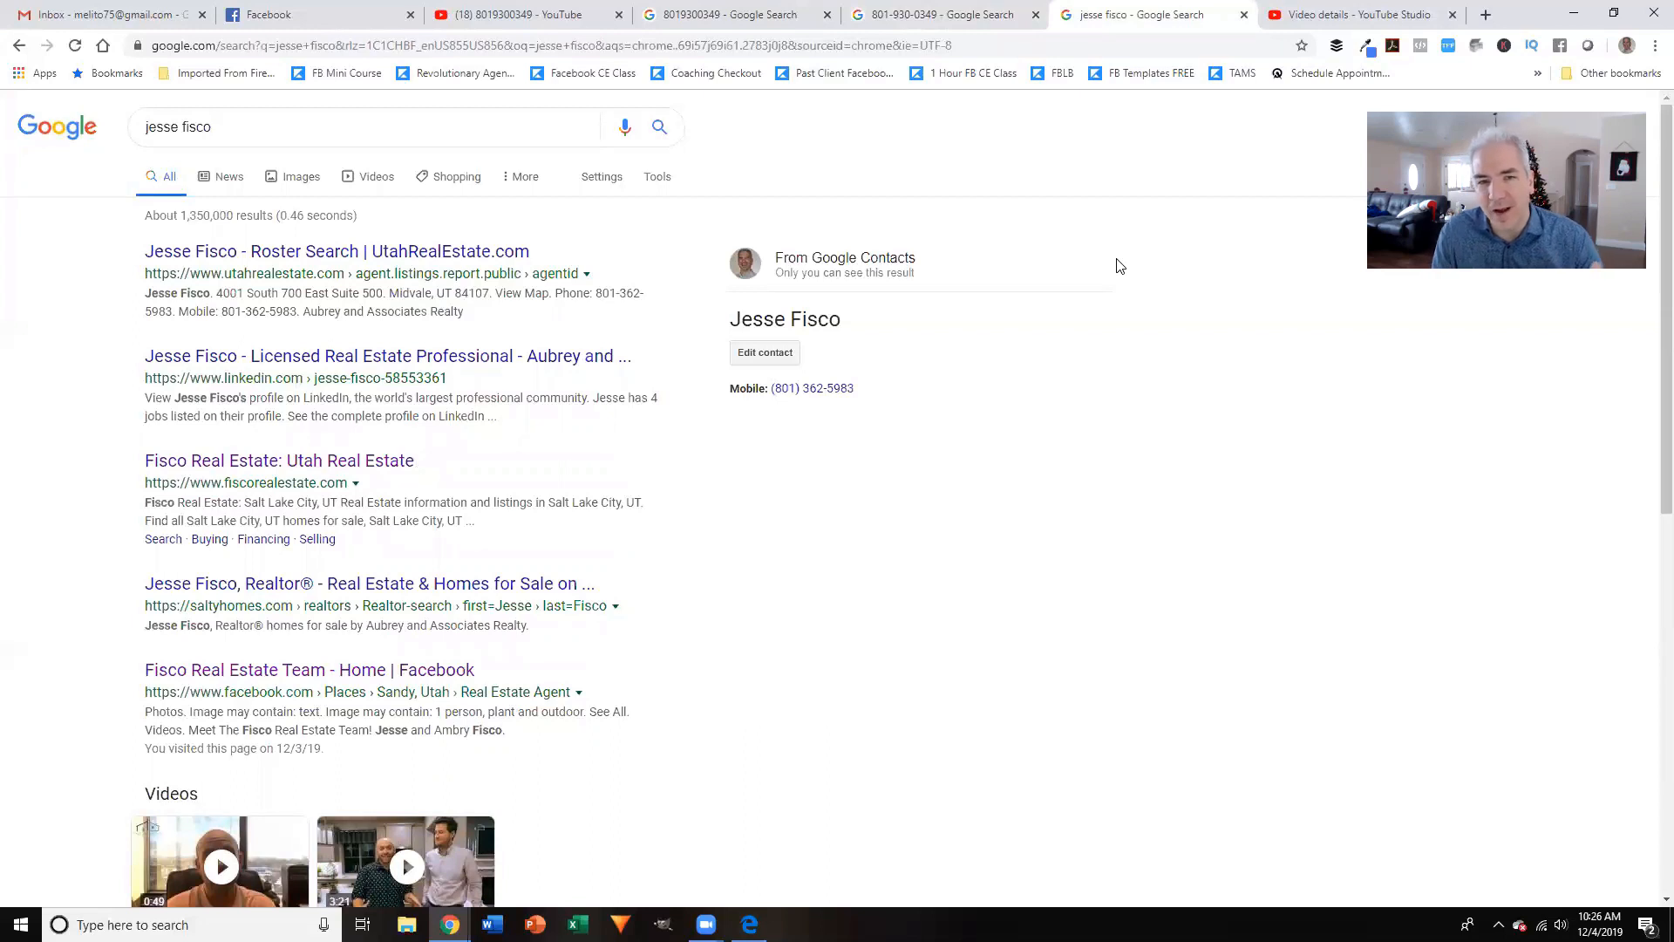
{"action": "scroll", "coordinate": [1052, 328], "scroll_direction": "down", "scroll_amount": 3}
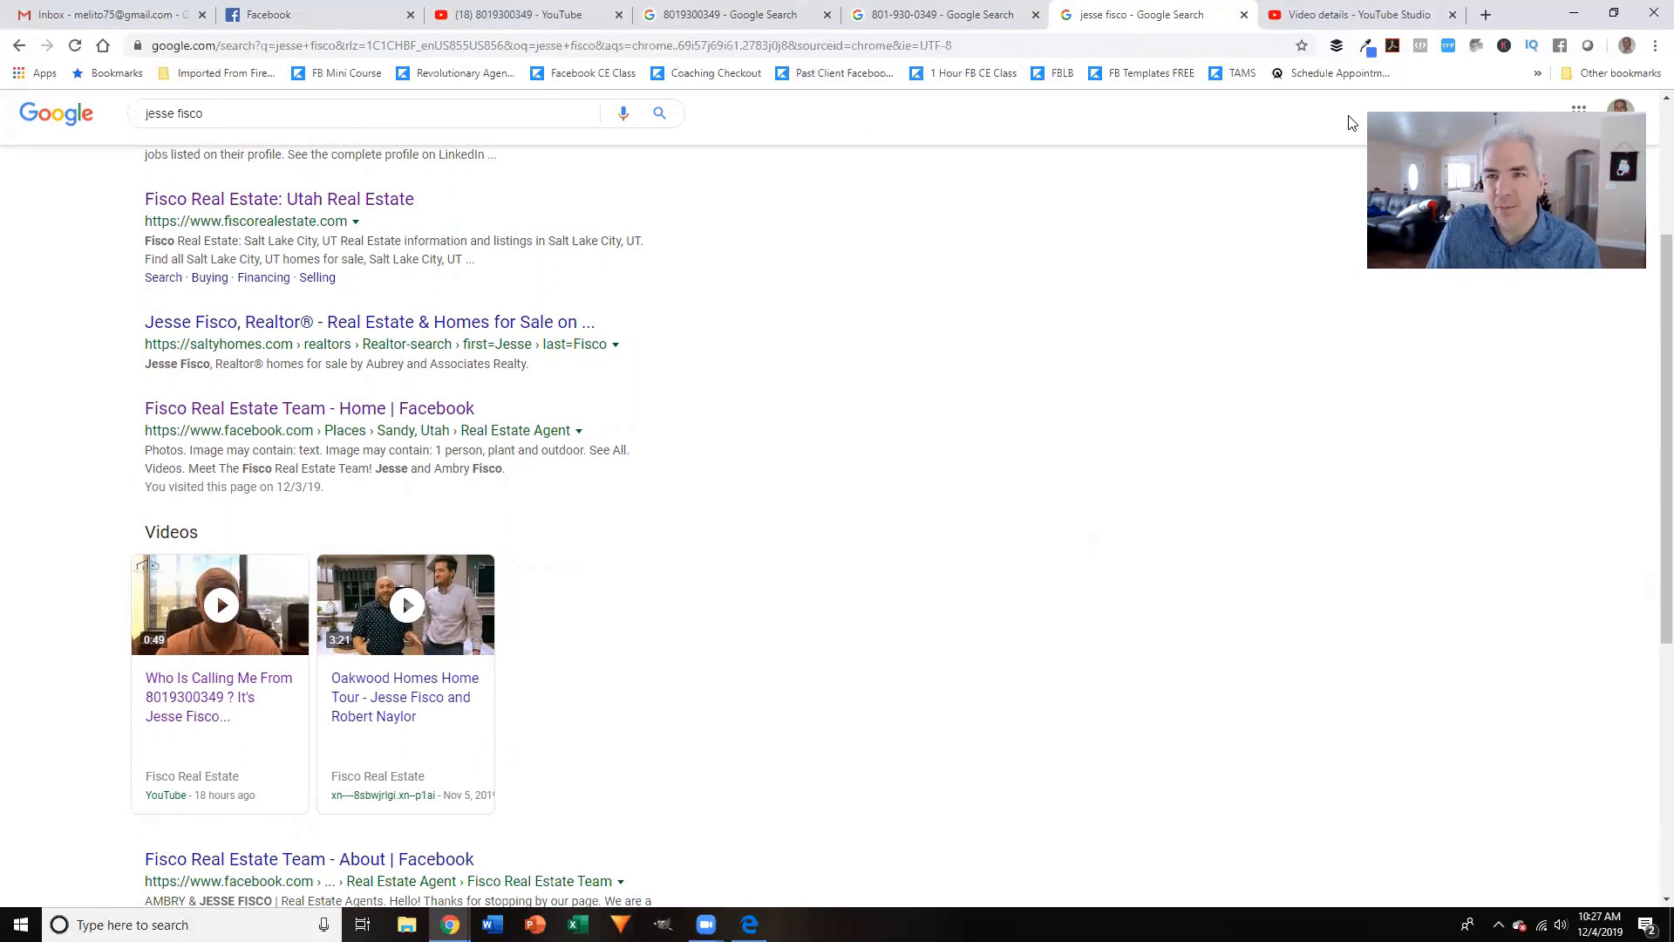
Switch to the video's details in YouTube Studio and inspect the phone number in the title and filename and the agent's name in the title.
{"action": "left_click", "coordinate": [1354, 14]}
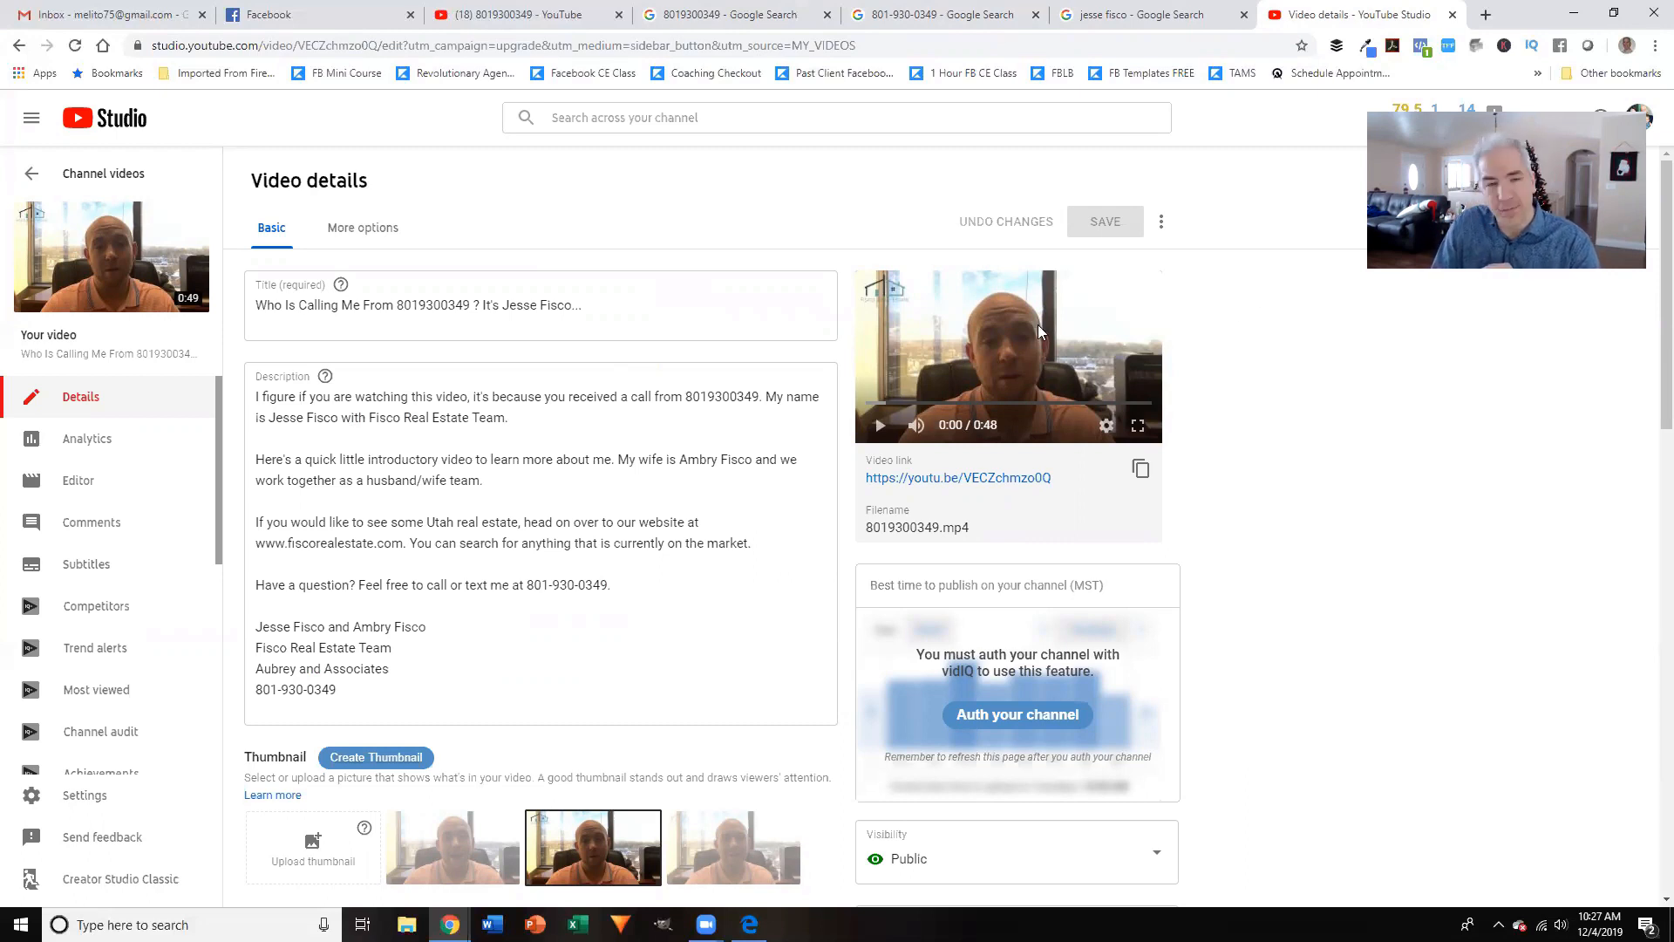
{"action": "left_click_drag", "start_coordinate": [397, 306], "coordinate": [462, 307]}
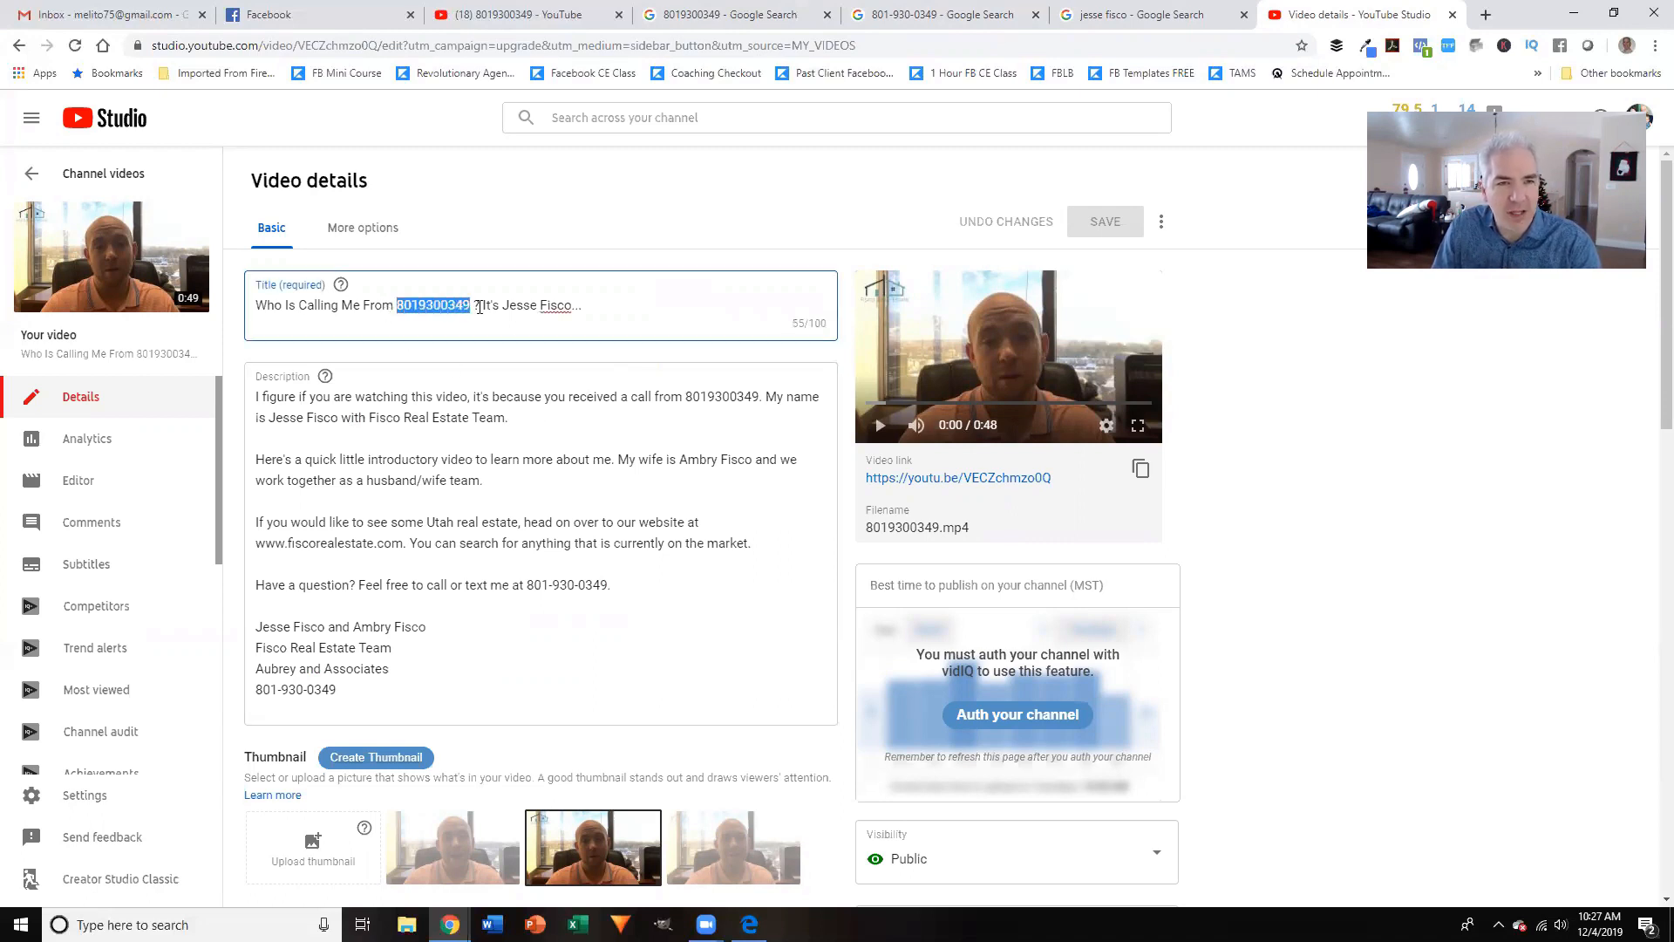
{"action": "left_click", "coordinate": [1326, 372]}
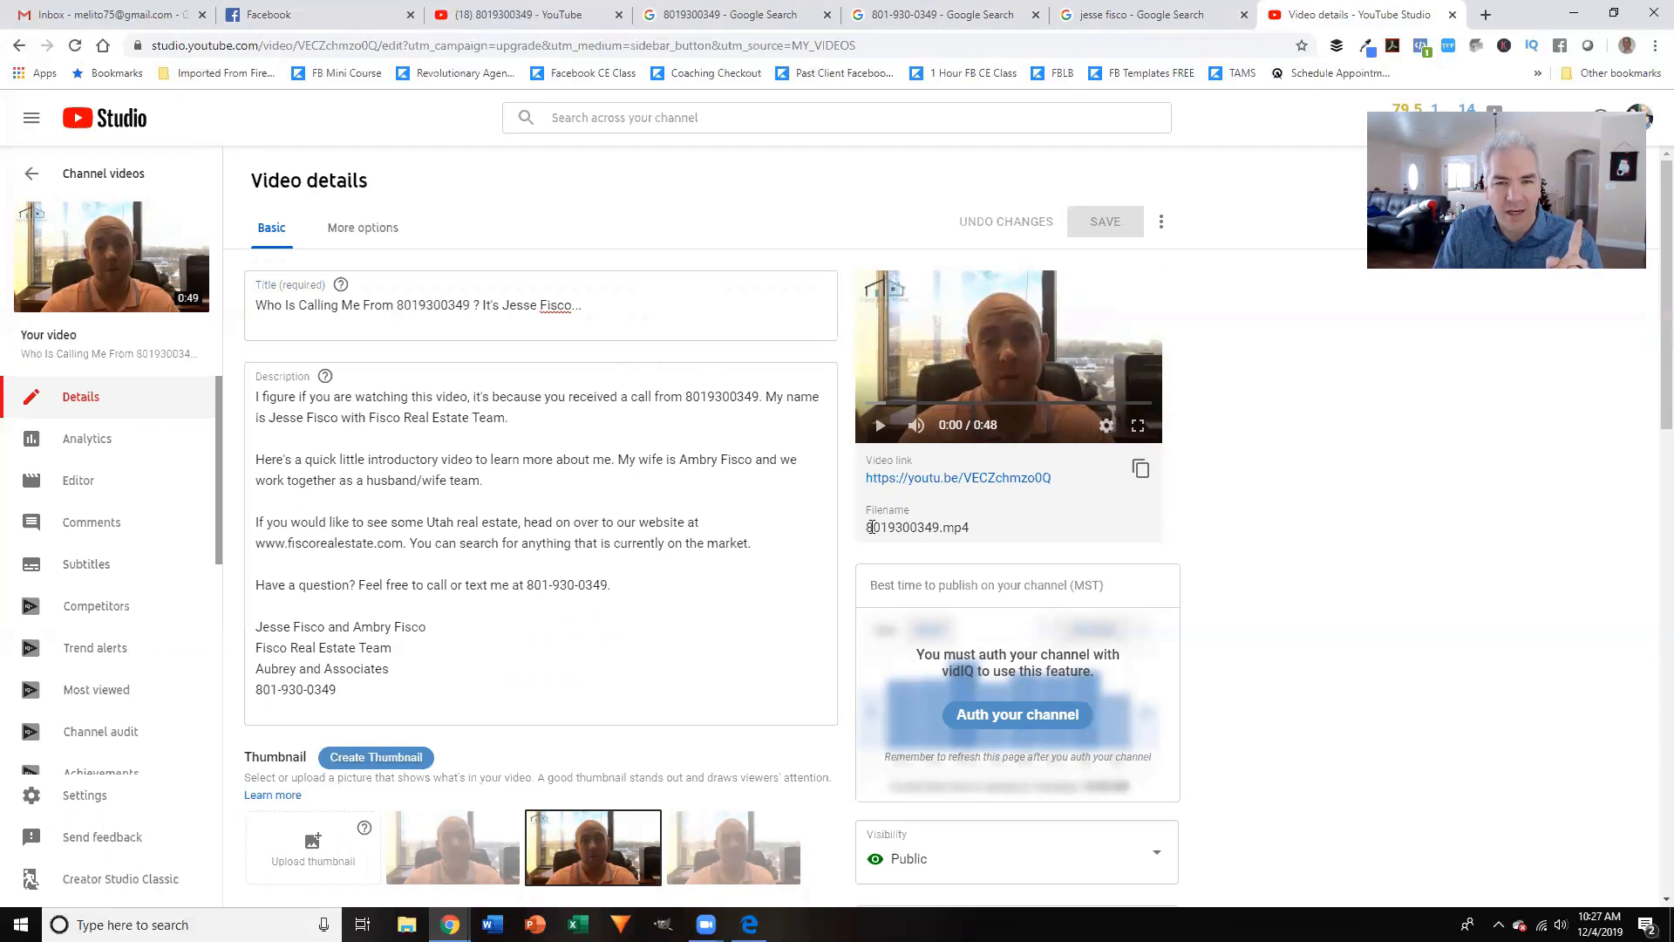
{"action": "left_click_drag", "start_coordinate": [867, 528], "coordinate": [940, 528]}
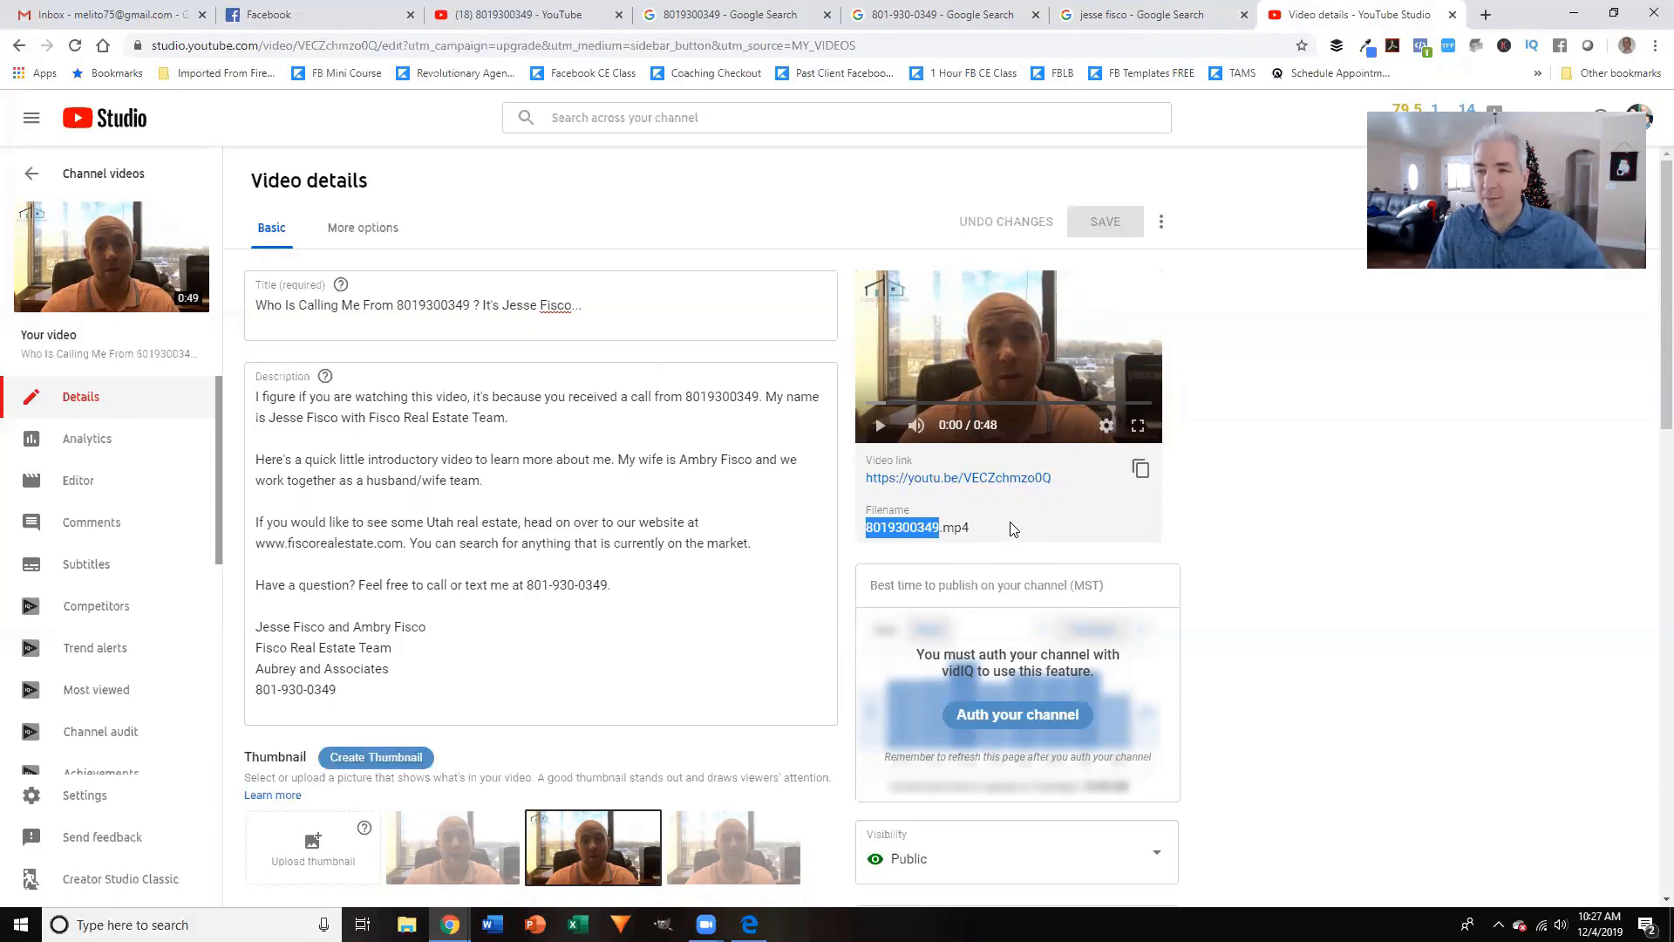
{"action": "left_click_drag", "start_coordinate": [867, 527], "coordinate": [938, 534]}
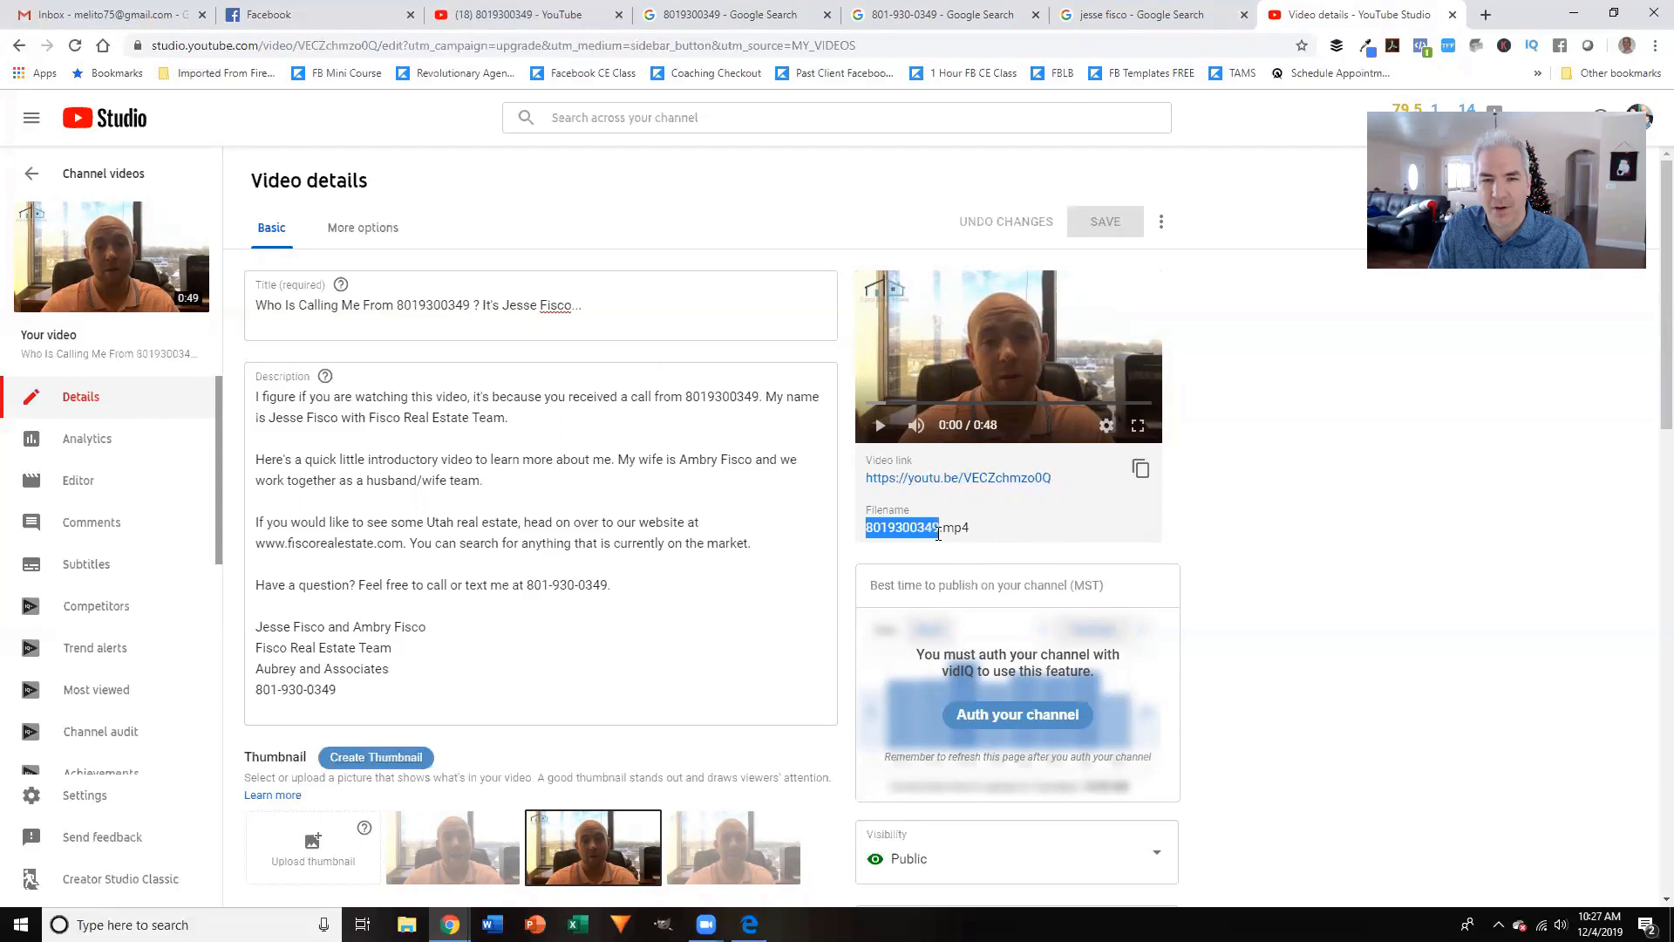
{"action": "left_click", "coordinate": [1062, 516]}
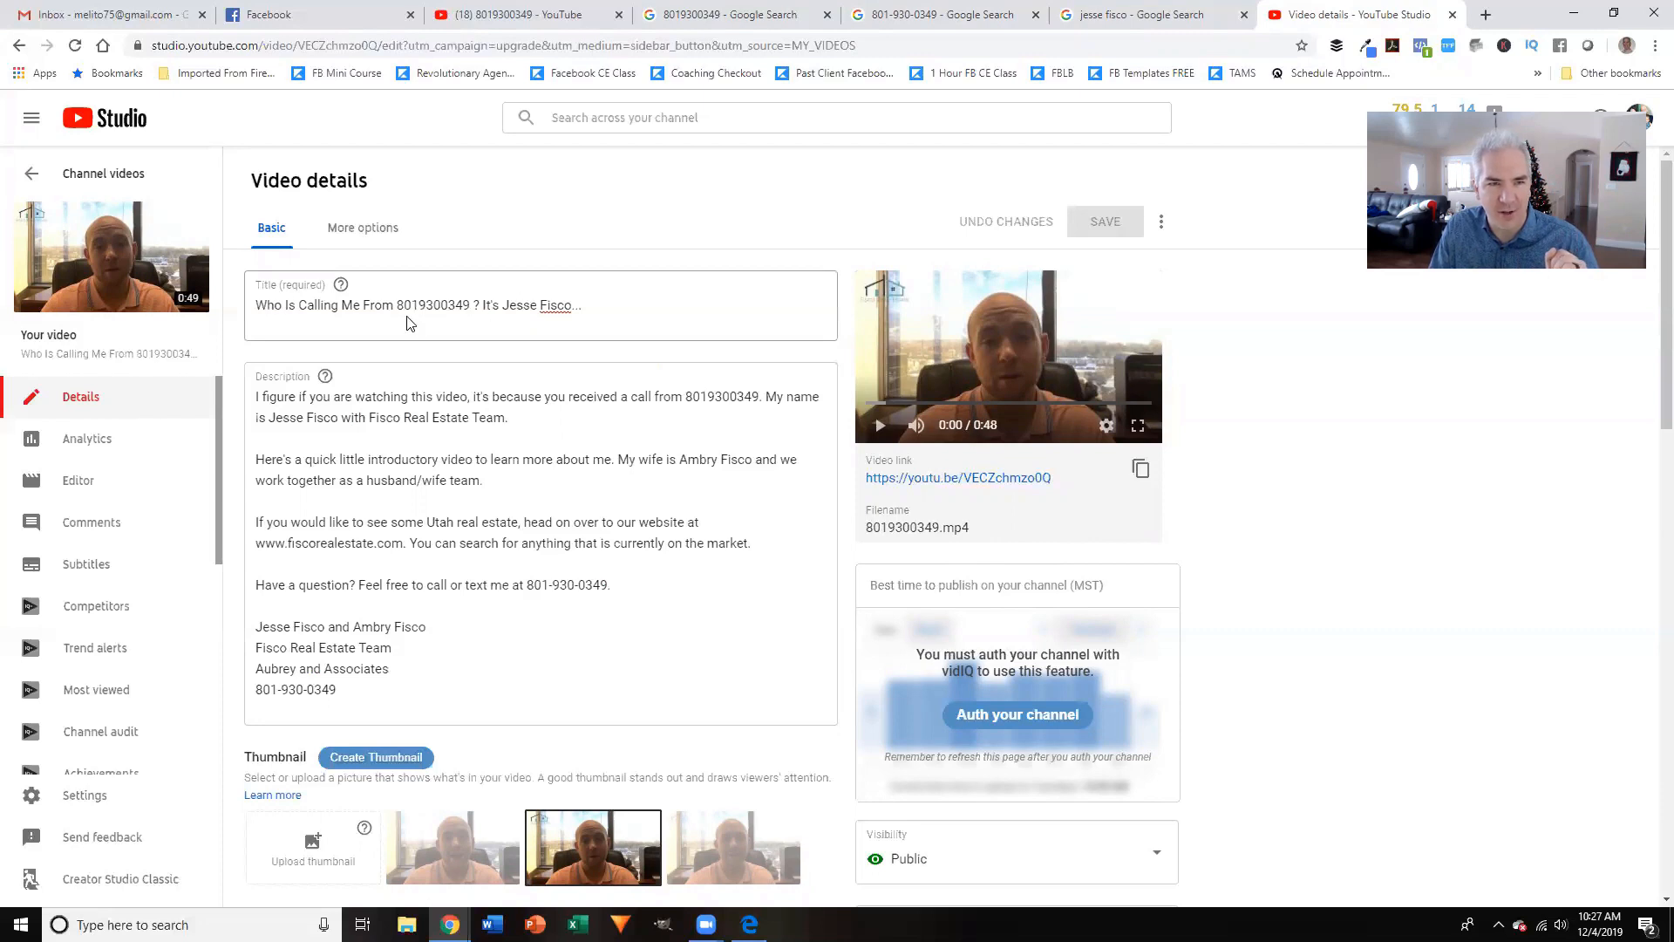
{"action": "left_click_drag", "start_coordinate": [398, 303], "coordinate": [565, 304]}
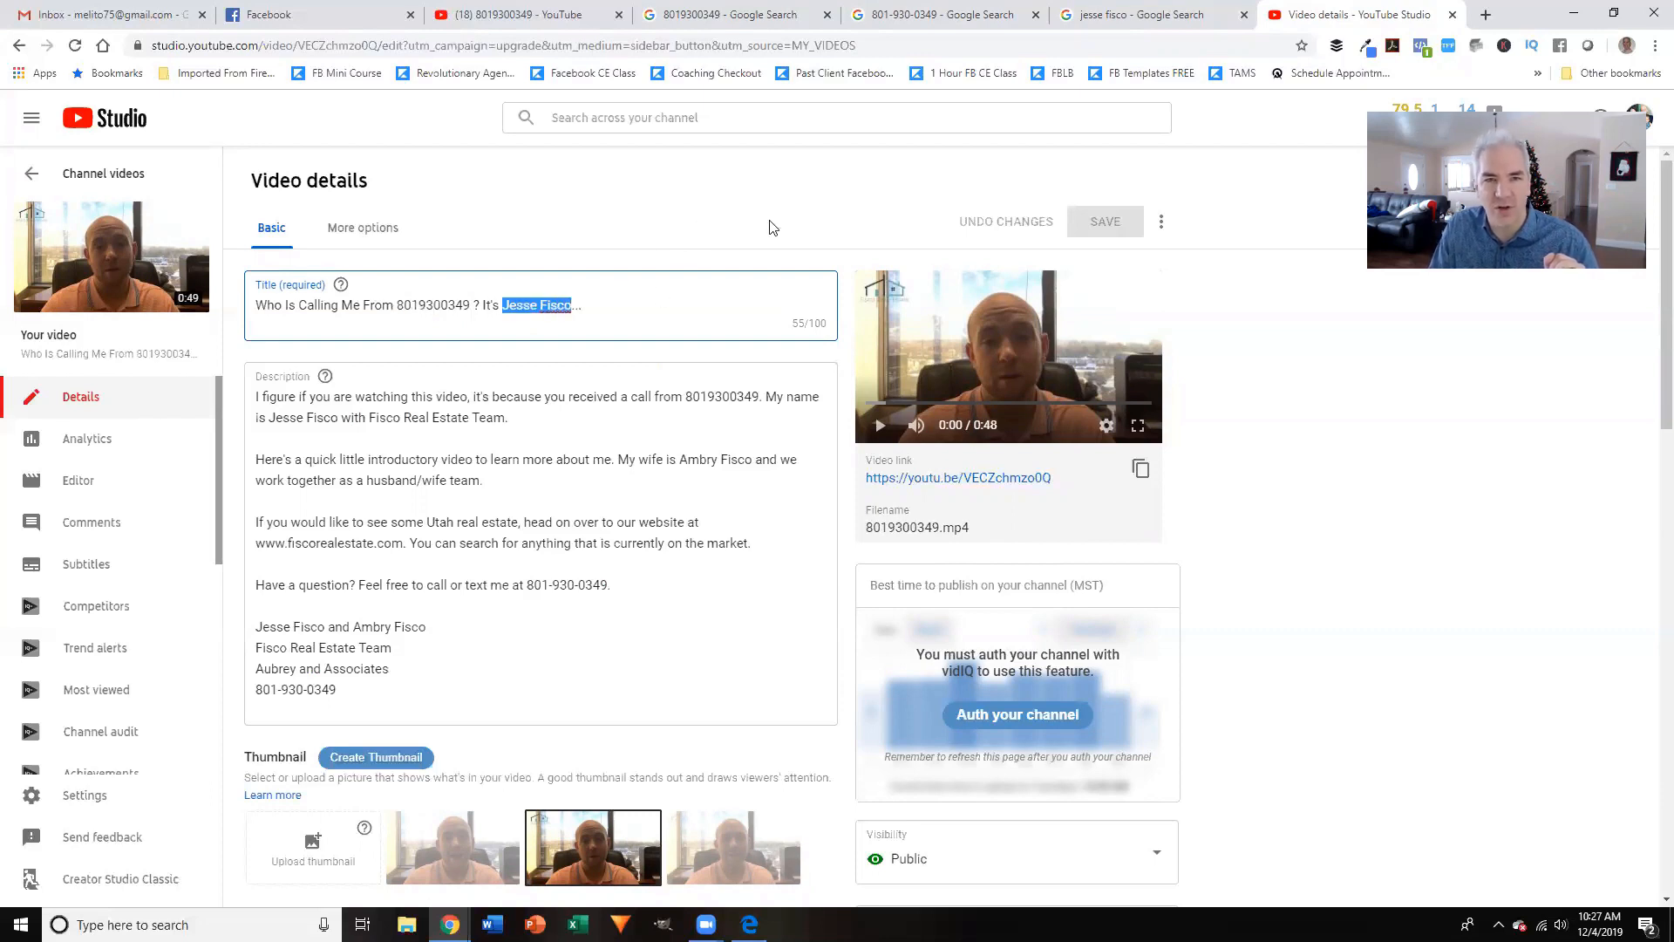
{"action": "left_click", "coordinate": [768, 246]}
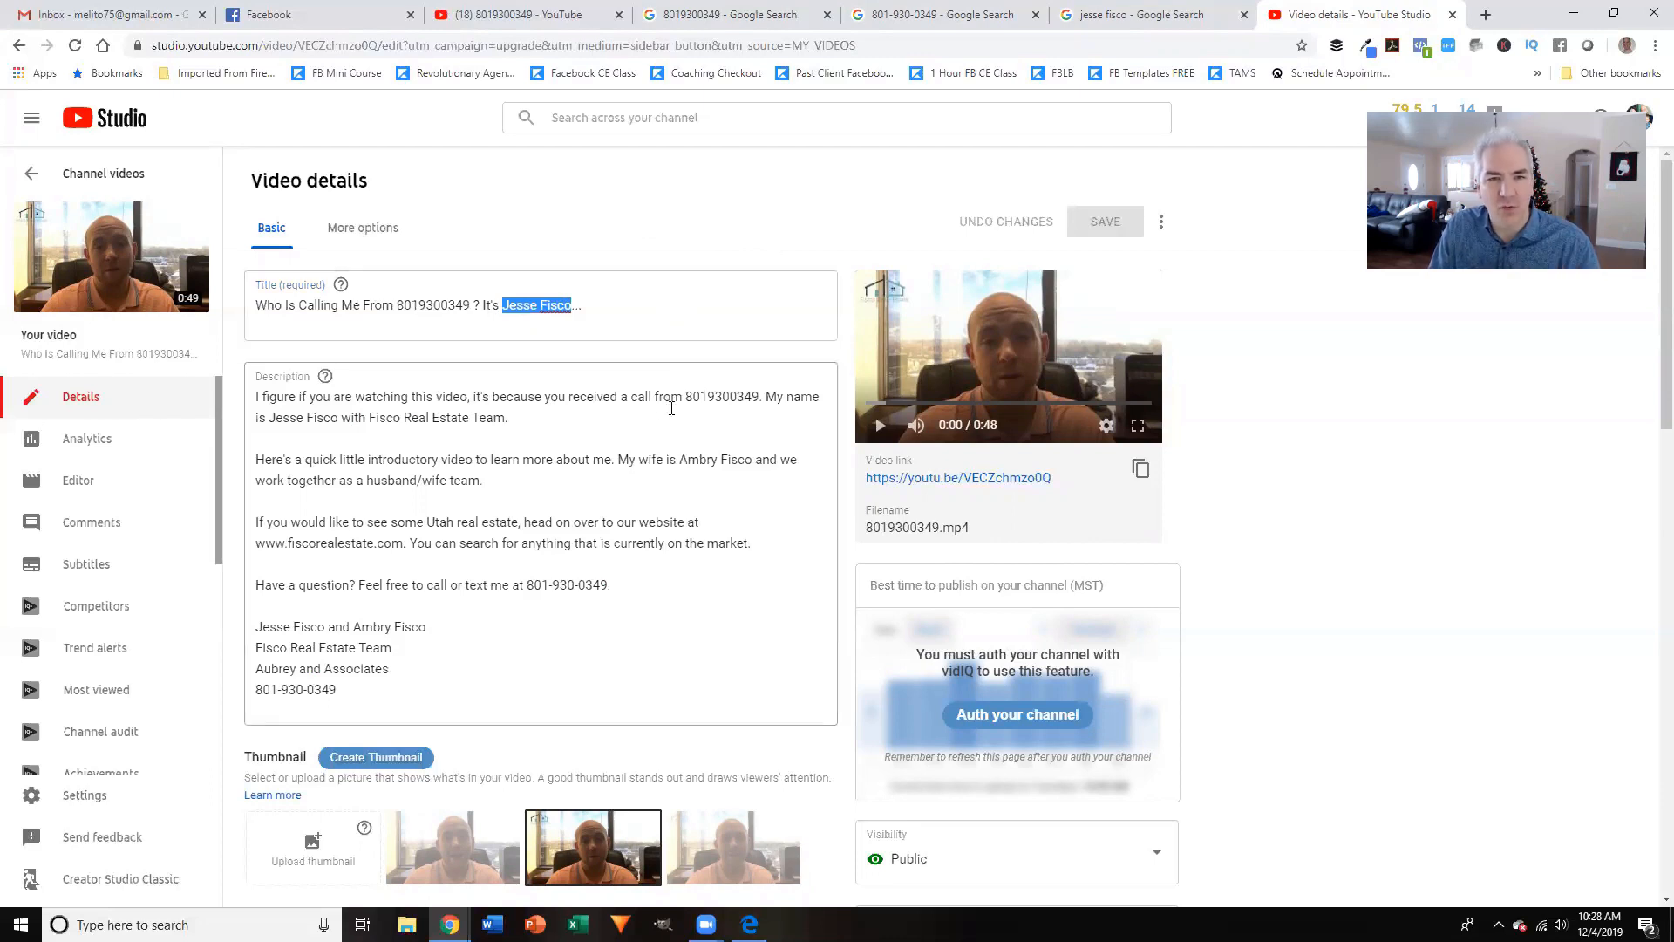
Inspect the phone number in the description's opening sentence and review the video's tags and their rankings.
{"action": "left_click_drag", "start_coordinate": [687, 398], "coordinate": [759, 397]}
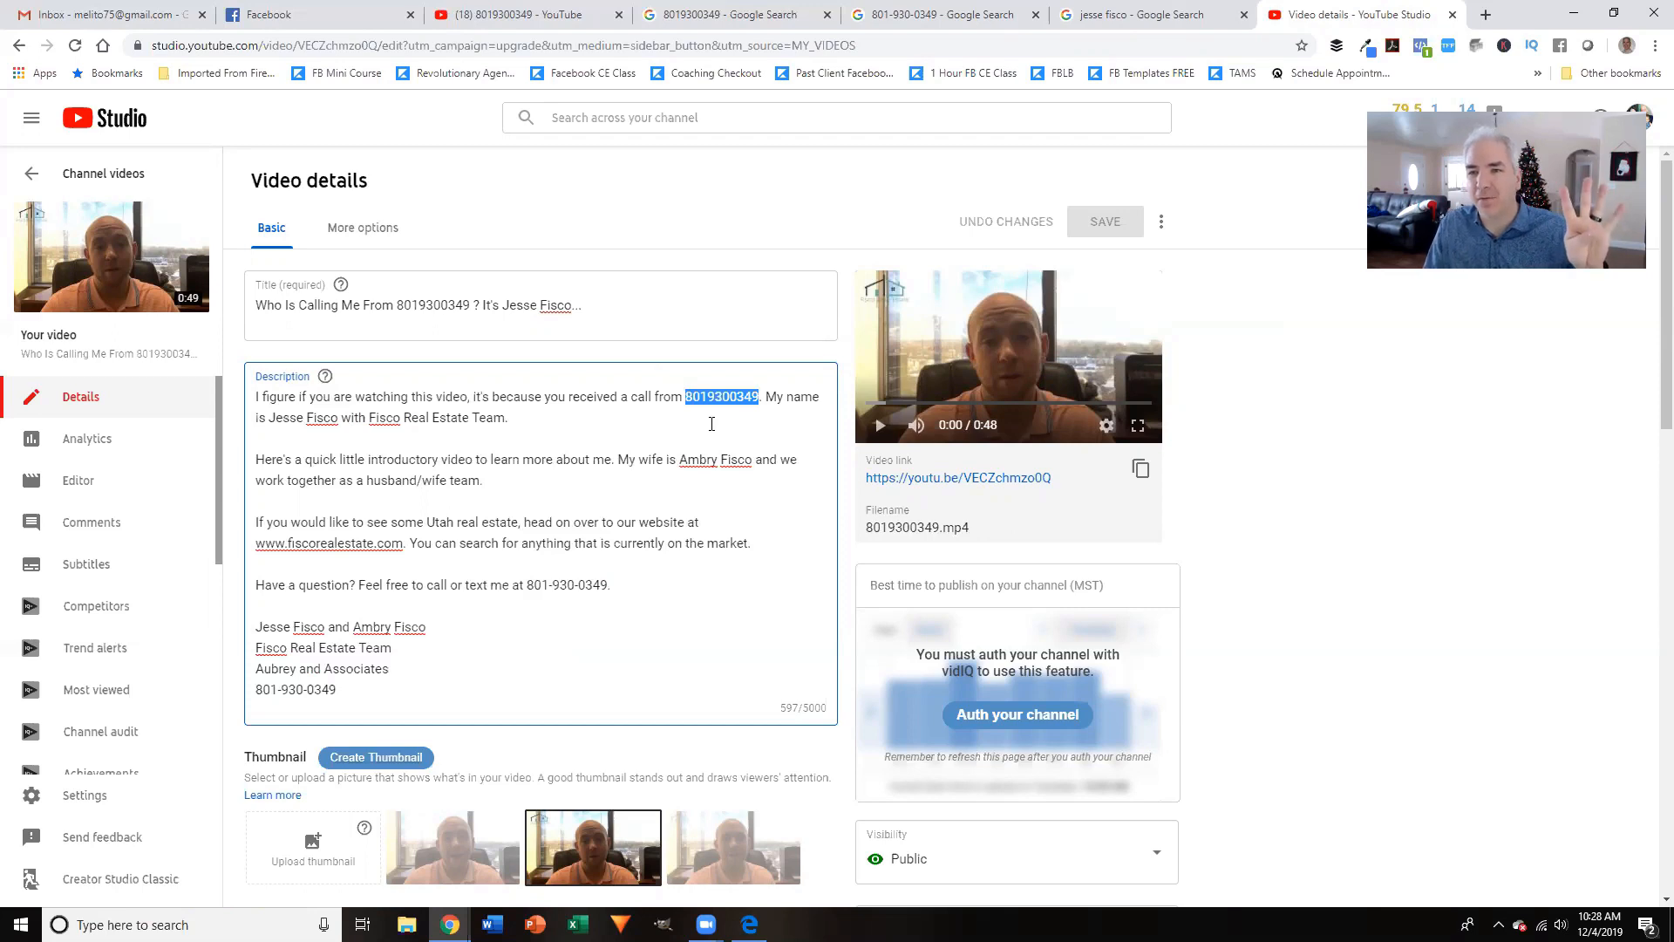
{"action": "scroll", "coordinate": [711, 423], "scroll_direction": "down", "scroll_amount": 7}
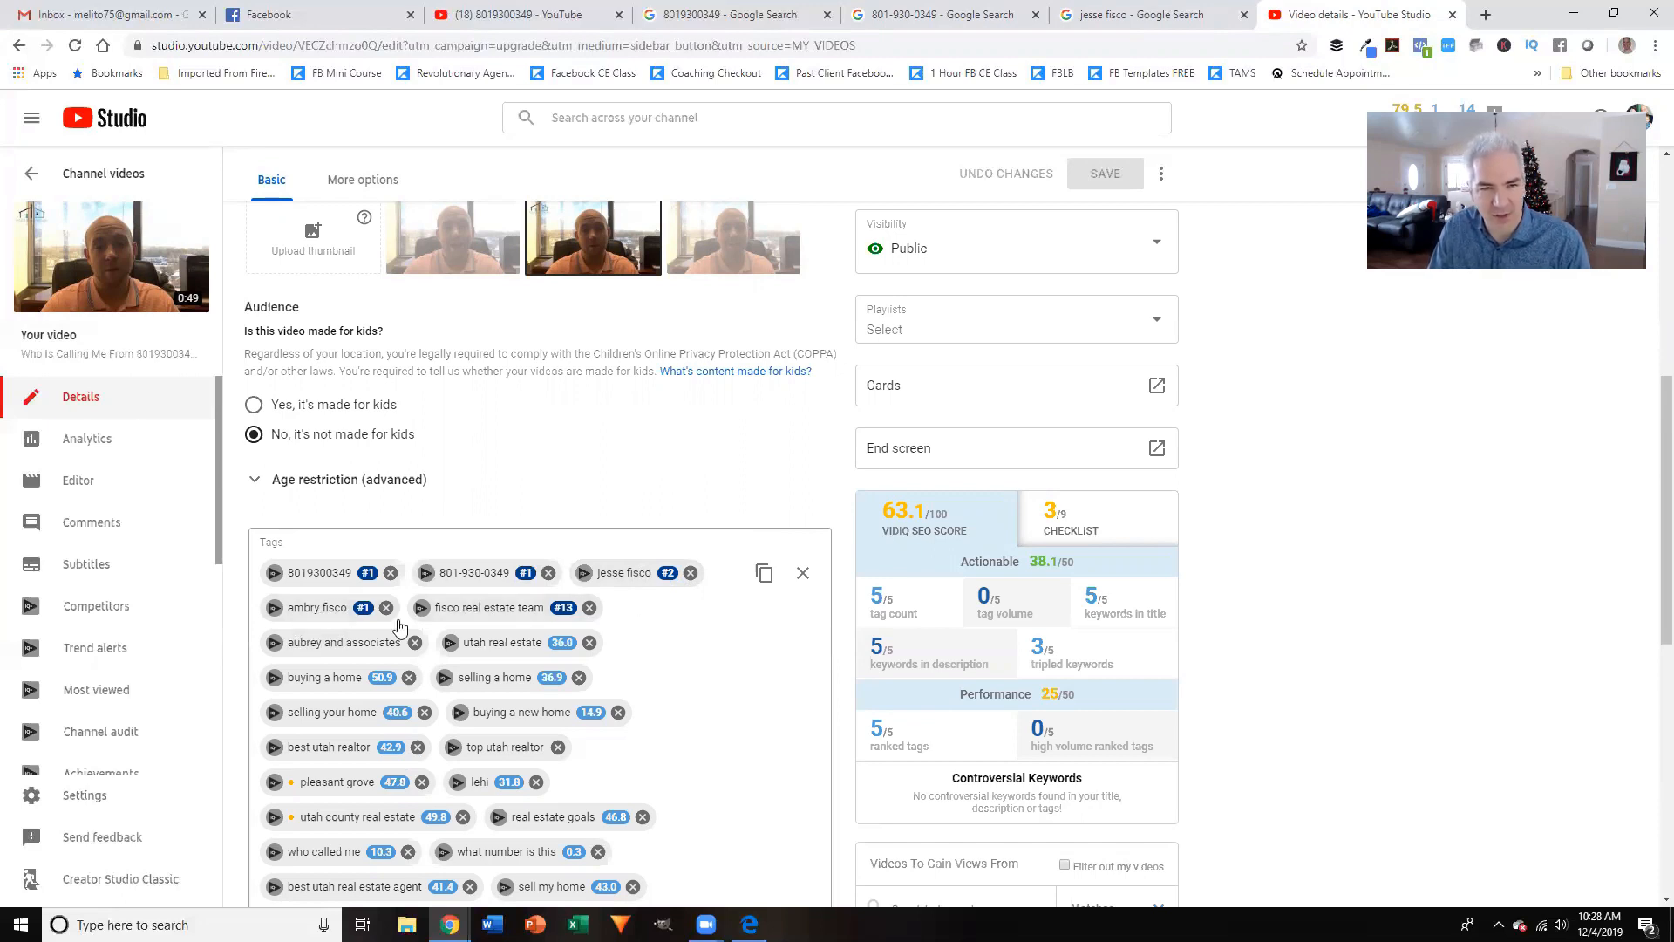
{"action": "scroll", "coordinate": [556, 663], "scroll_direction": "down", "scroll_amount": 3}
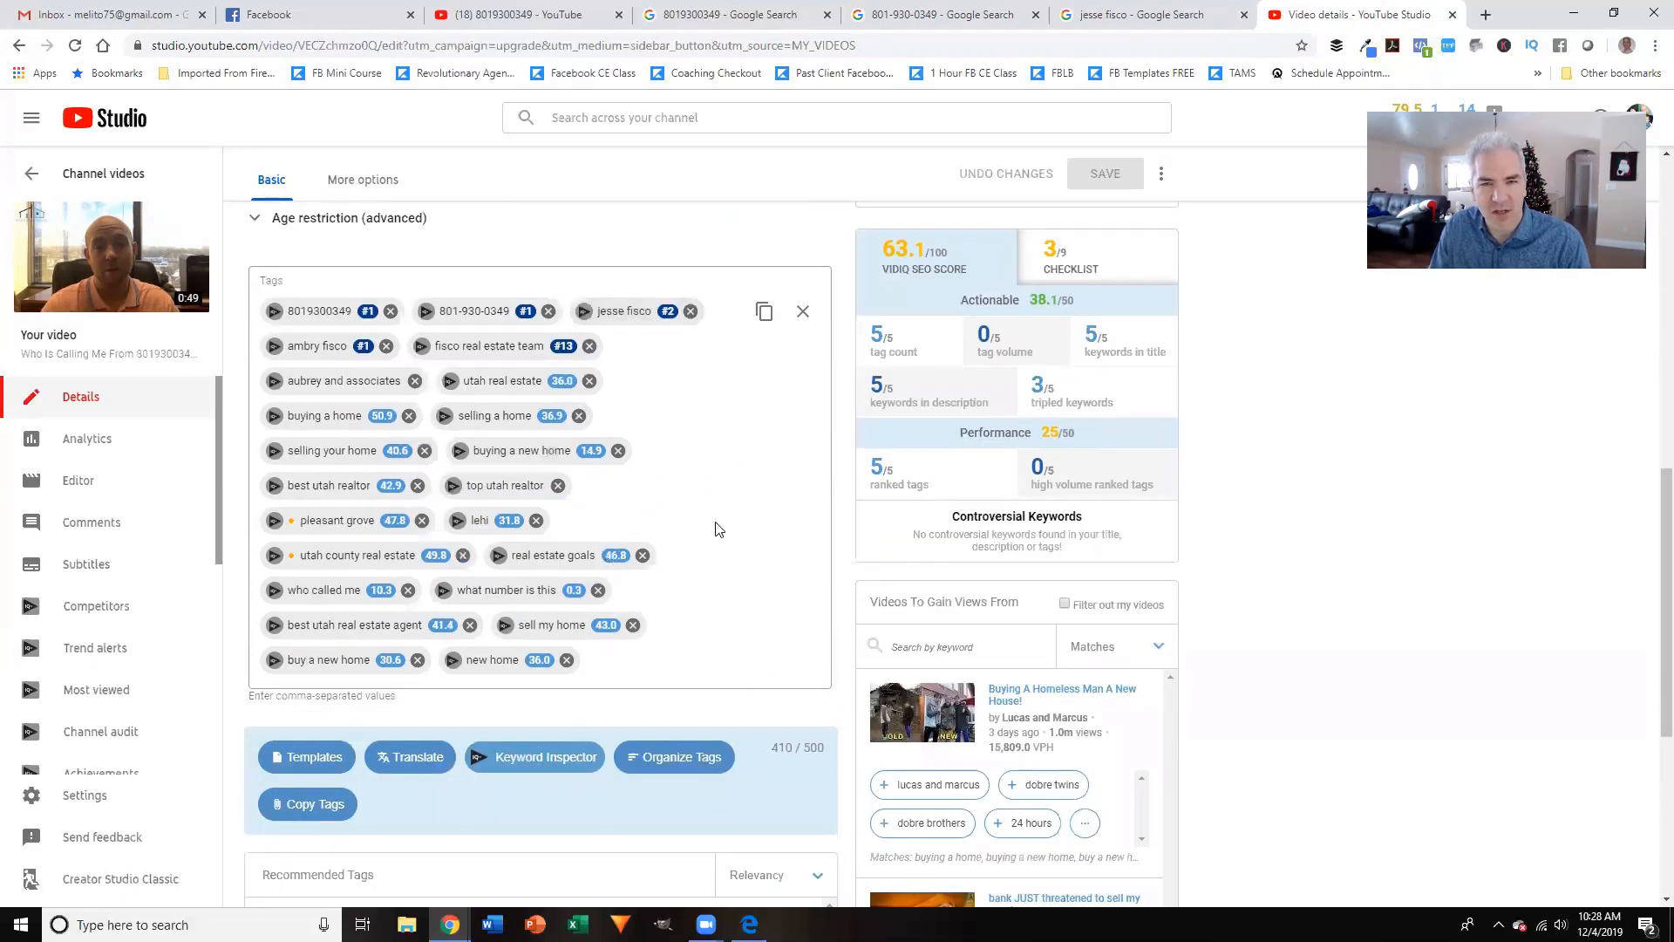
{"action": "scroll", "coordinate": [724, 526], "scroll_direction": "up", "scroll_amount": 3}
{"action": "scroll", "coordinate": [715, 526], "scroll_direction": "up", "scroll_amount": 4}
{"action": "scroll", "coordinate": [711, 528], "scroll_direction": "down", "scroll_amount": 3}
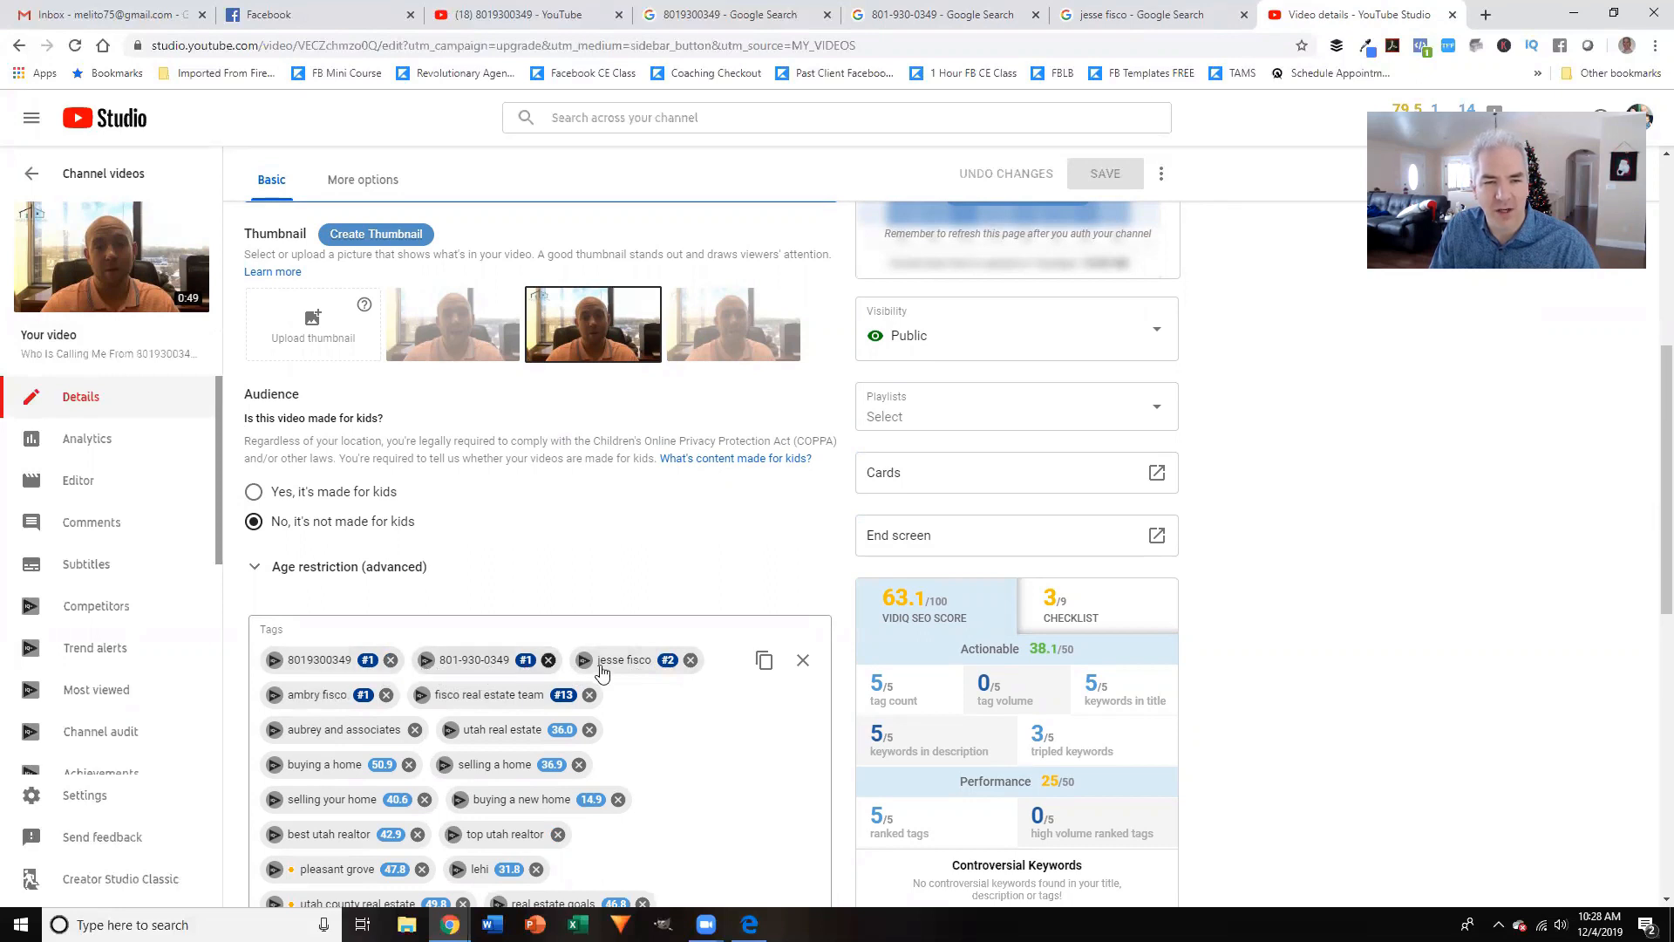
{"action": "scroll", "coordinate": [723, 567], "scroll_direction": "up", "scroll_amount": 5}
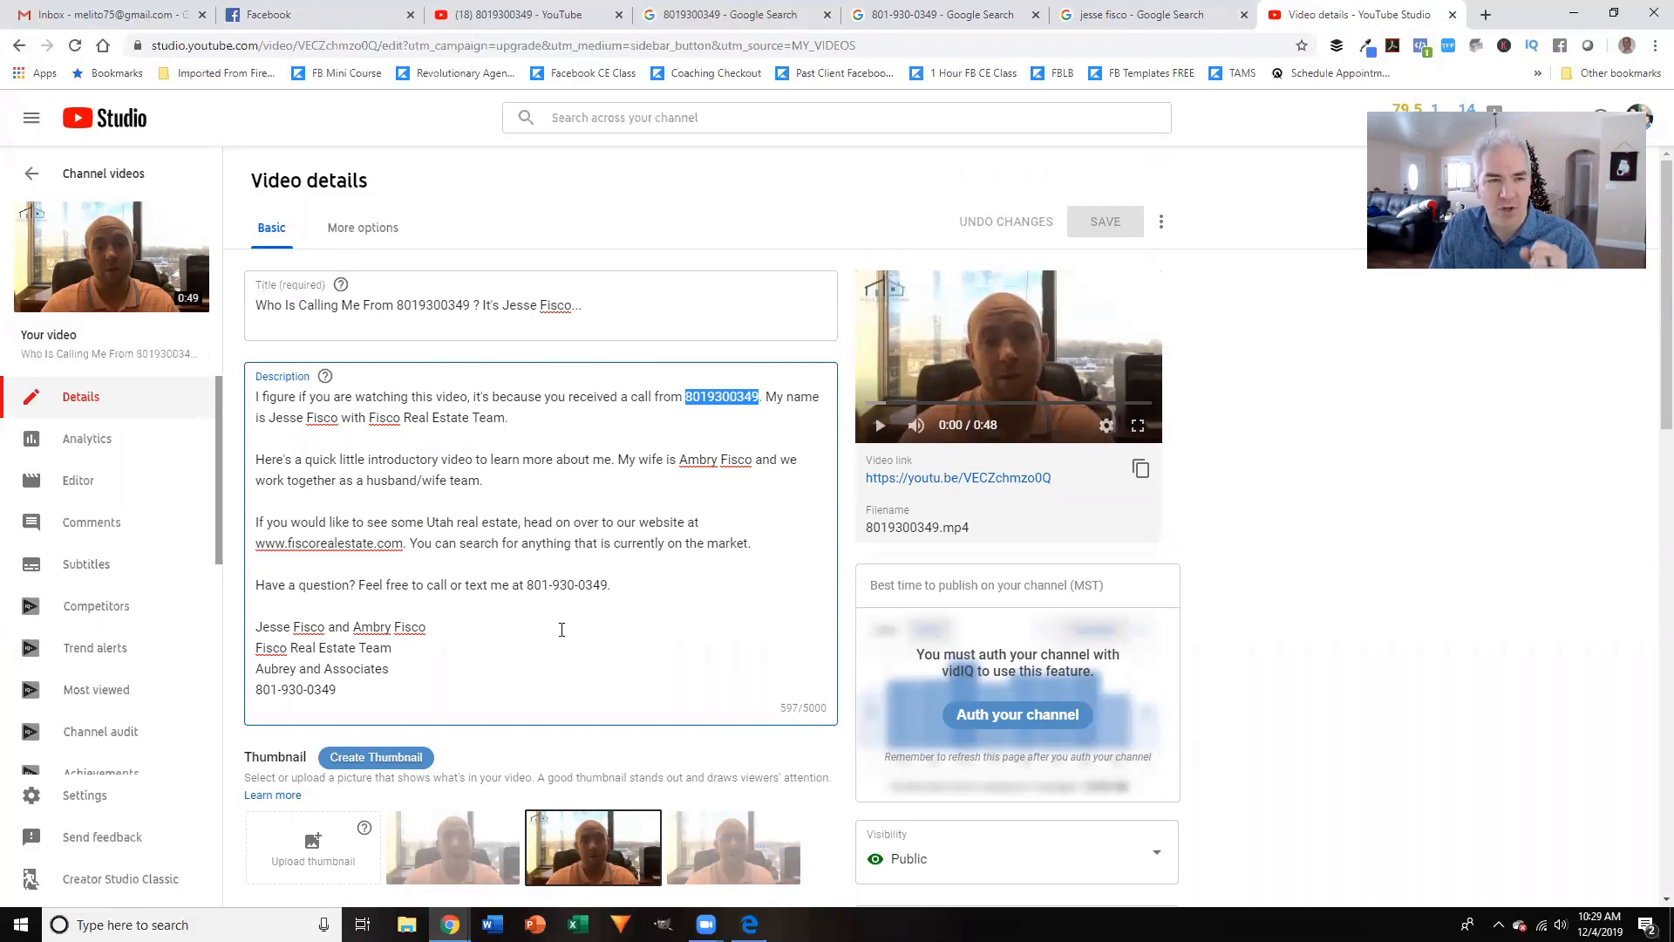
Compare the phone number, Fisco Real Estate Team and the wife's name in the description with the video's tags.
{"action": "left_click", "coordinate": [689, 399]}
{"action": "left_click_drag", "start_coordinate": [685, 397], "coordinate": [759, 395]}
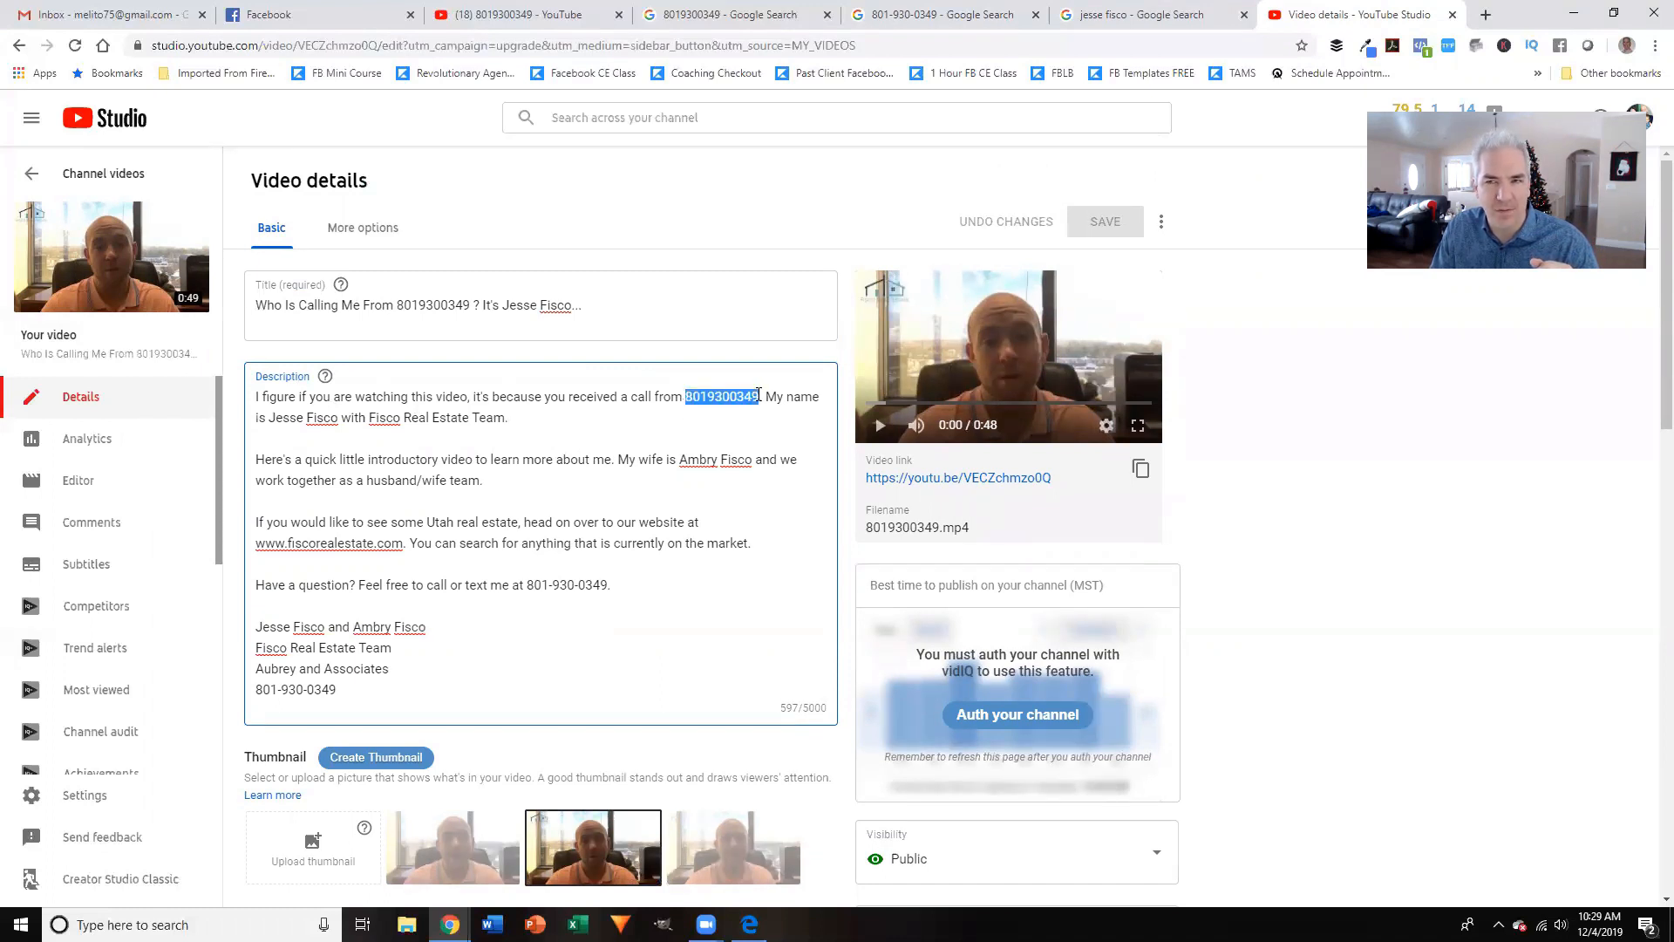
{"action": "left_click_drag", "start_coordinate": [274, 419], "coordinate": [495, 418]}
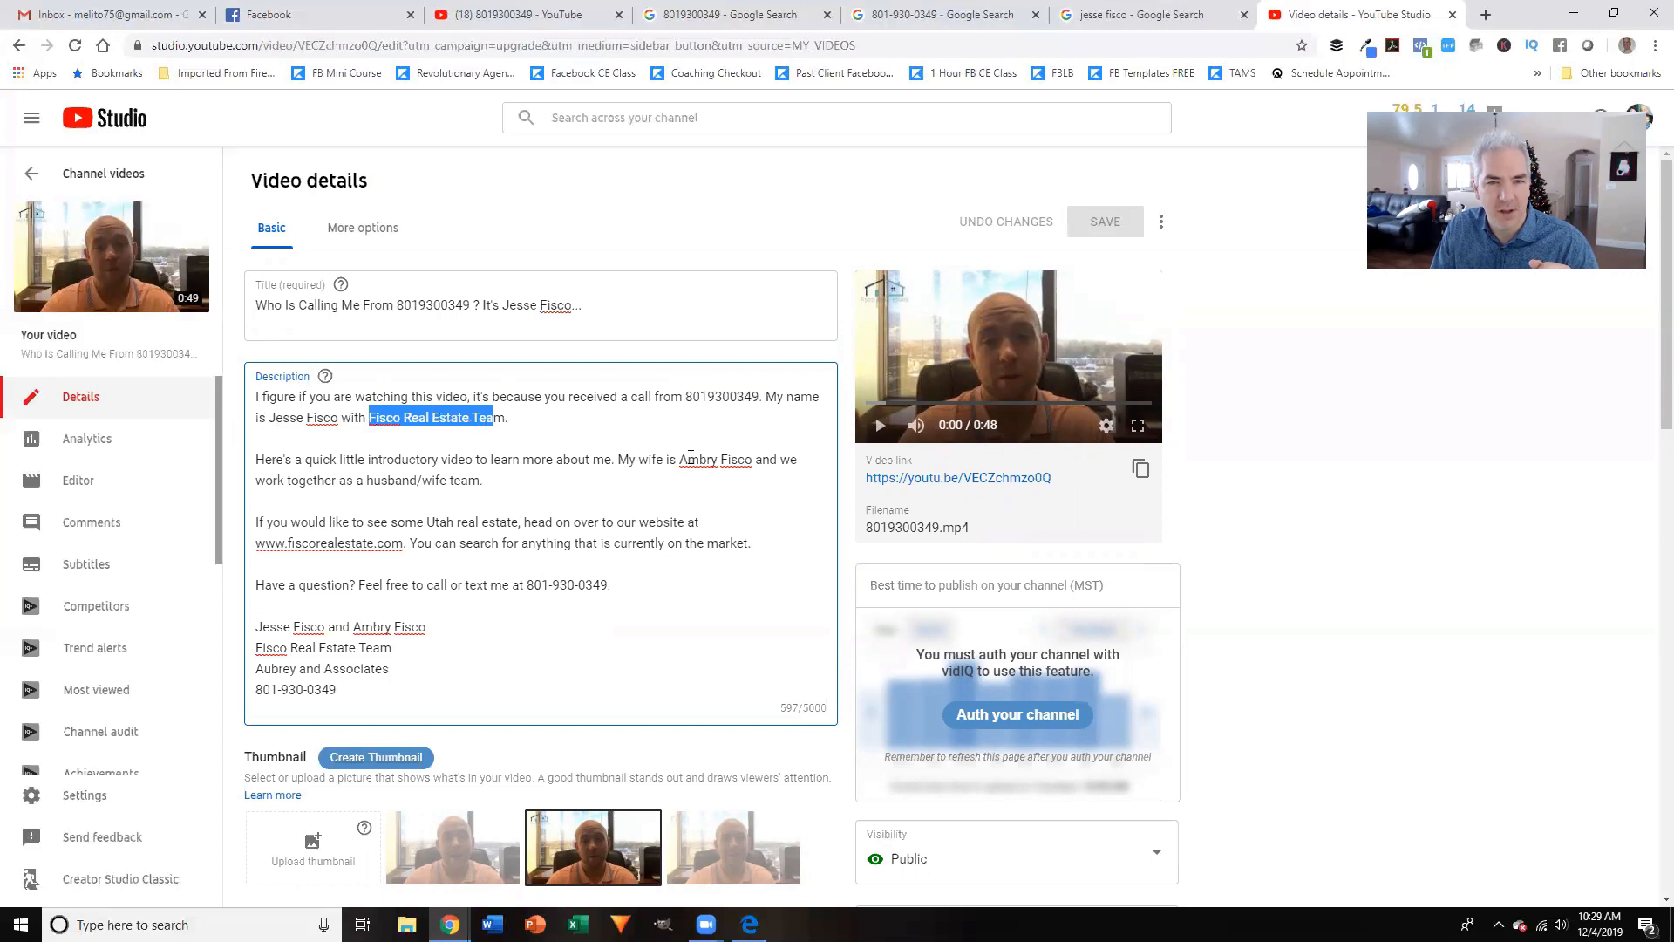
{"action": "left_click_drag", "start_coordinate": [679, 459], "coordinate": [751, 460]}
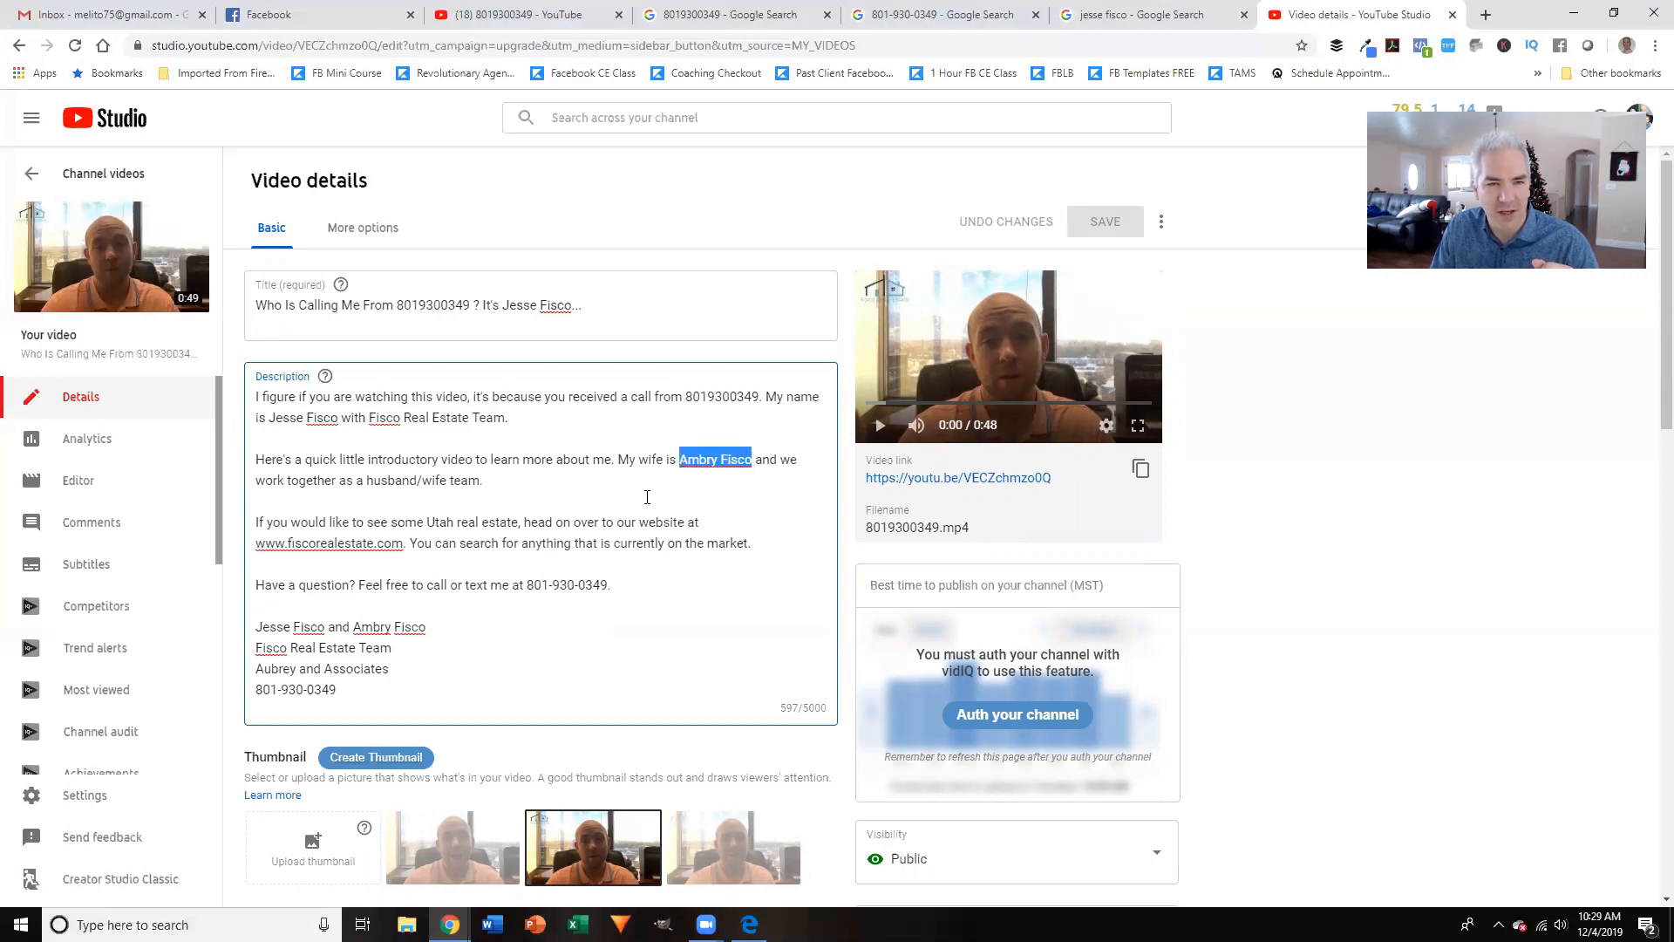
{"action": "scroll", "coordinate": [656, 500], "scroll_direction": "down", "scroll_amount": 10}
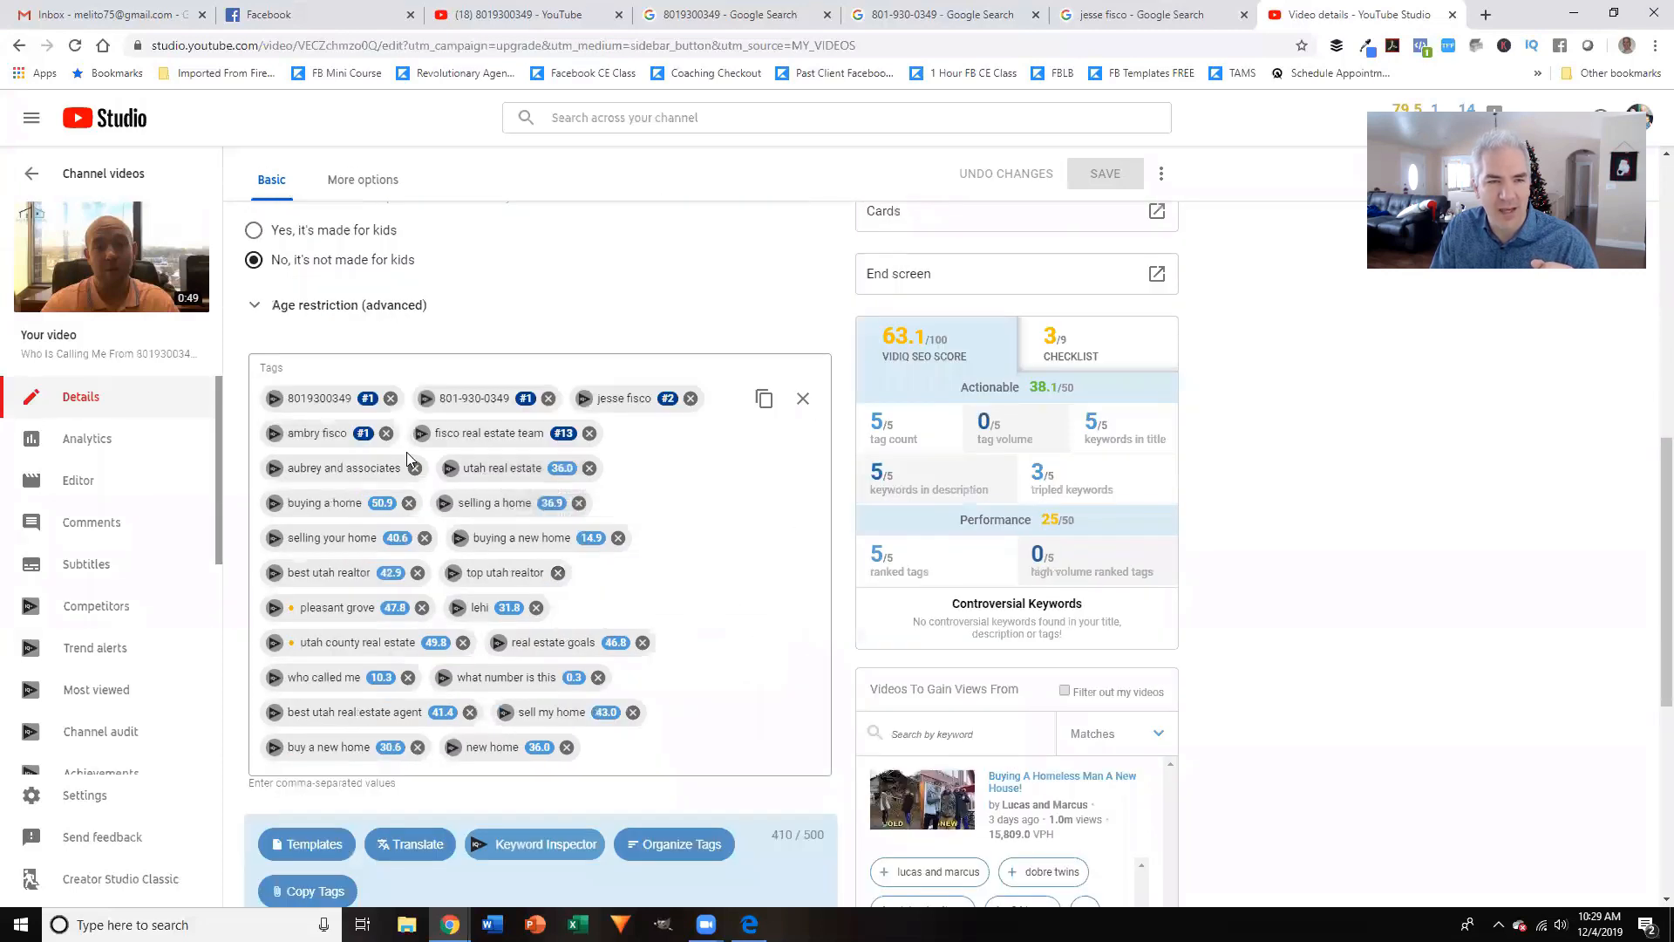
{"action": "scroll", "coordinate": [611, 481], "scroll_direction": "up", "scroll_amount": 6}
{"action": "scroll", "coordinate": [516, 269], "scroll_direction": "up", "scroll_amount": 3}
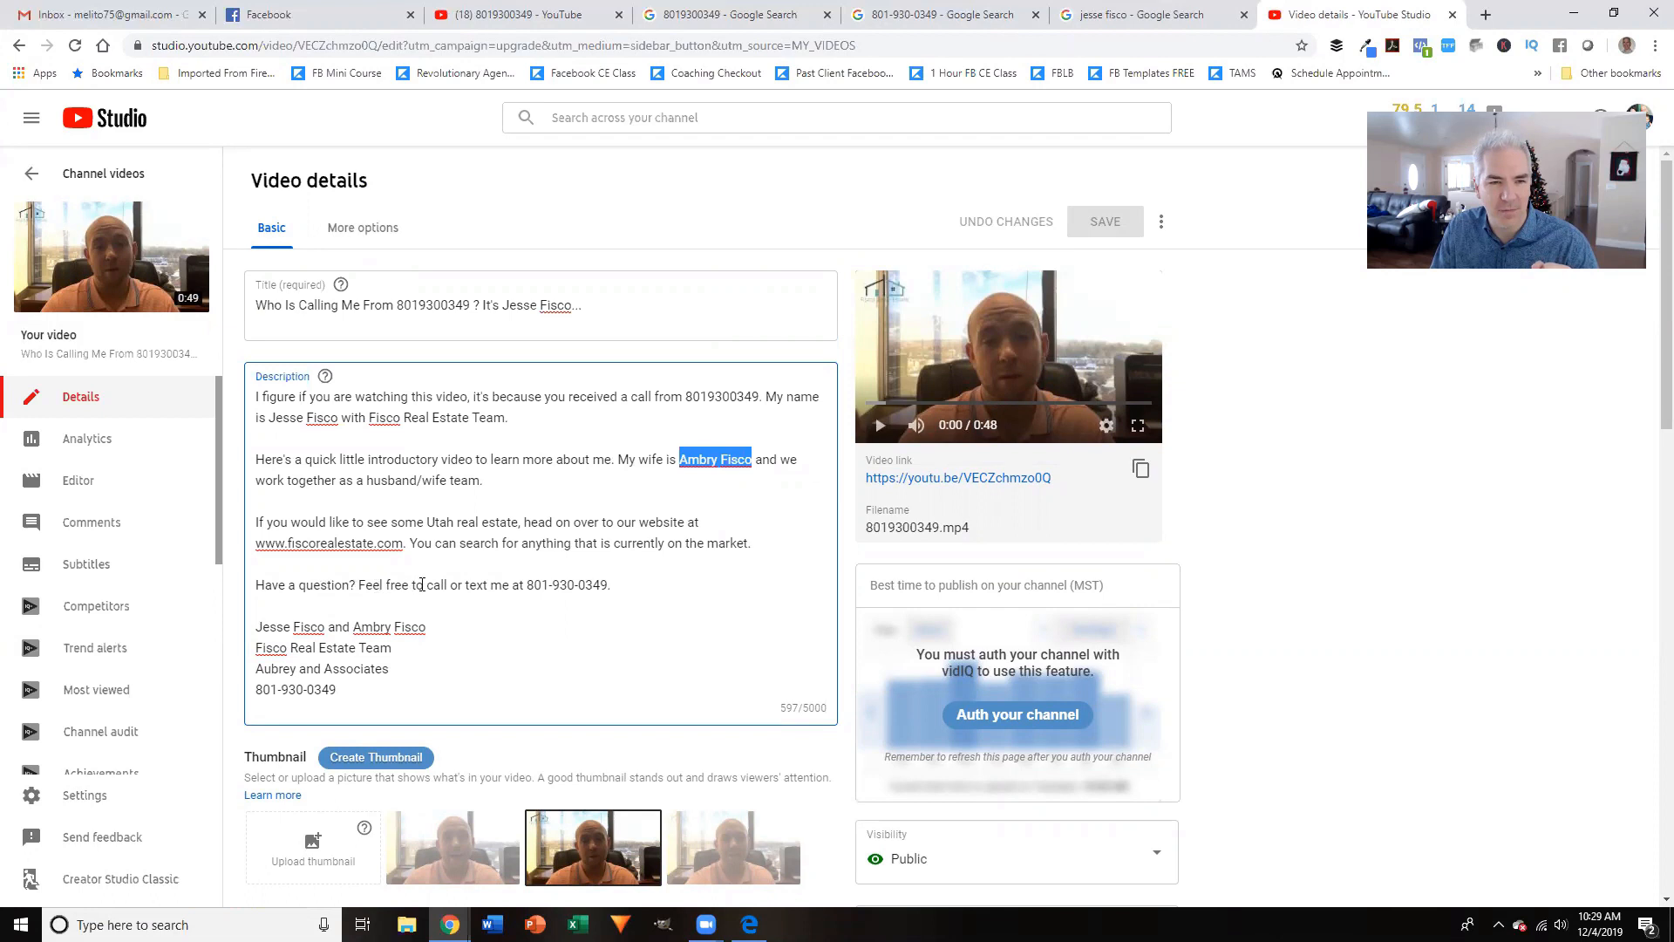
Compare the hyphenated phone number in the description's contact sentence with the unhyphenated one in its opening sentence.
{"action": "left_click_drag", "start_coordinate": [528, 584], "coordinate": [610, 587]}
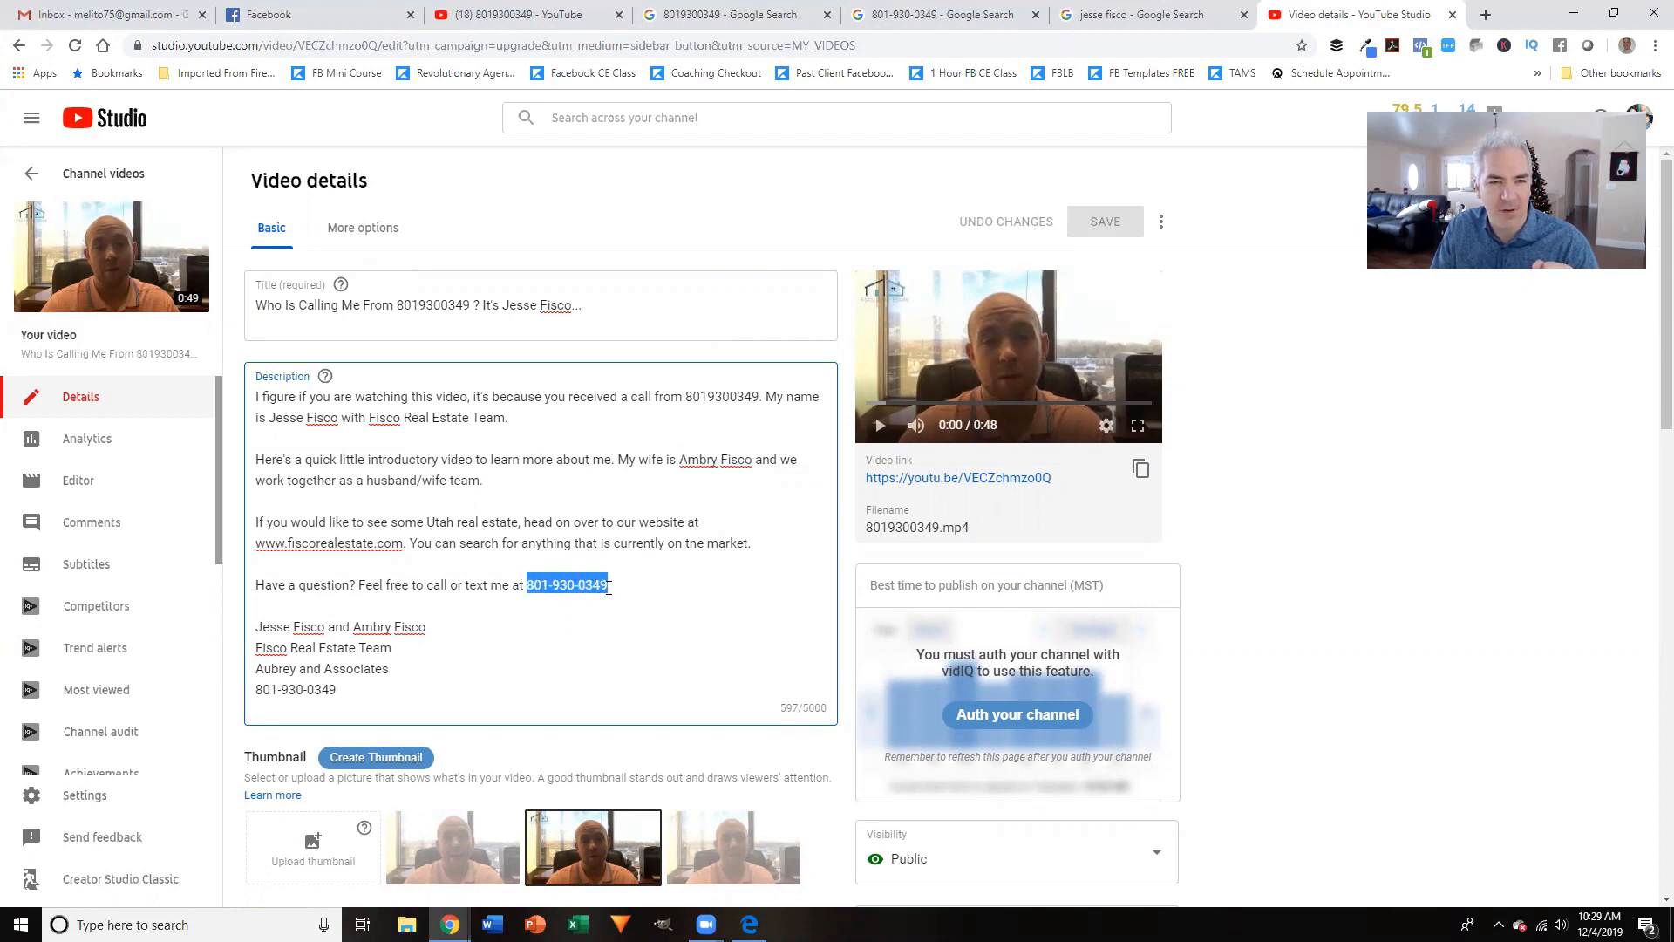
{"action": "left_click", "coordinate": [554, 589]}
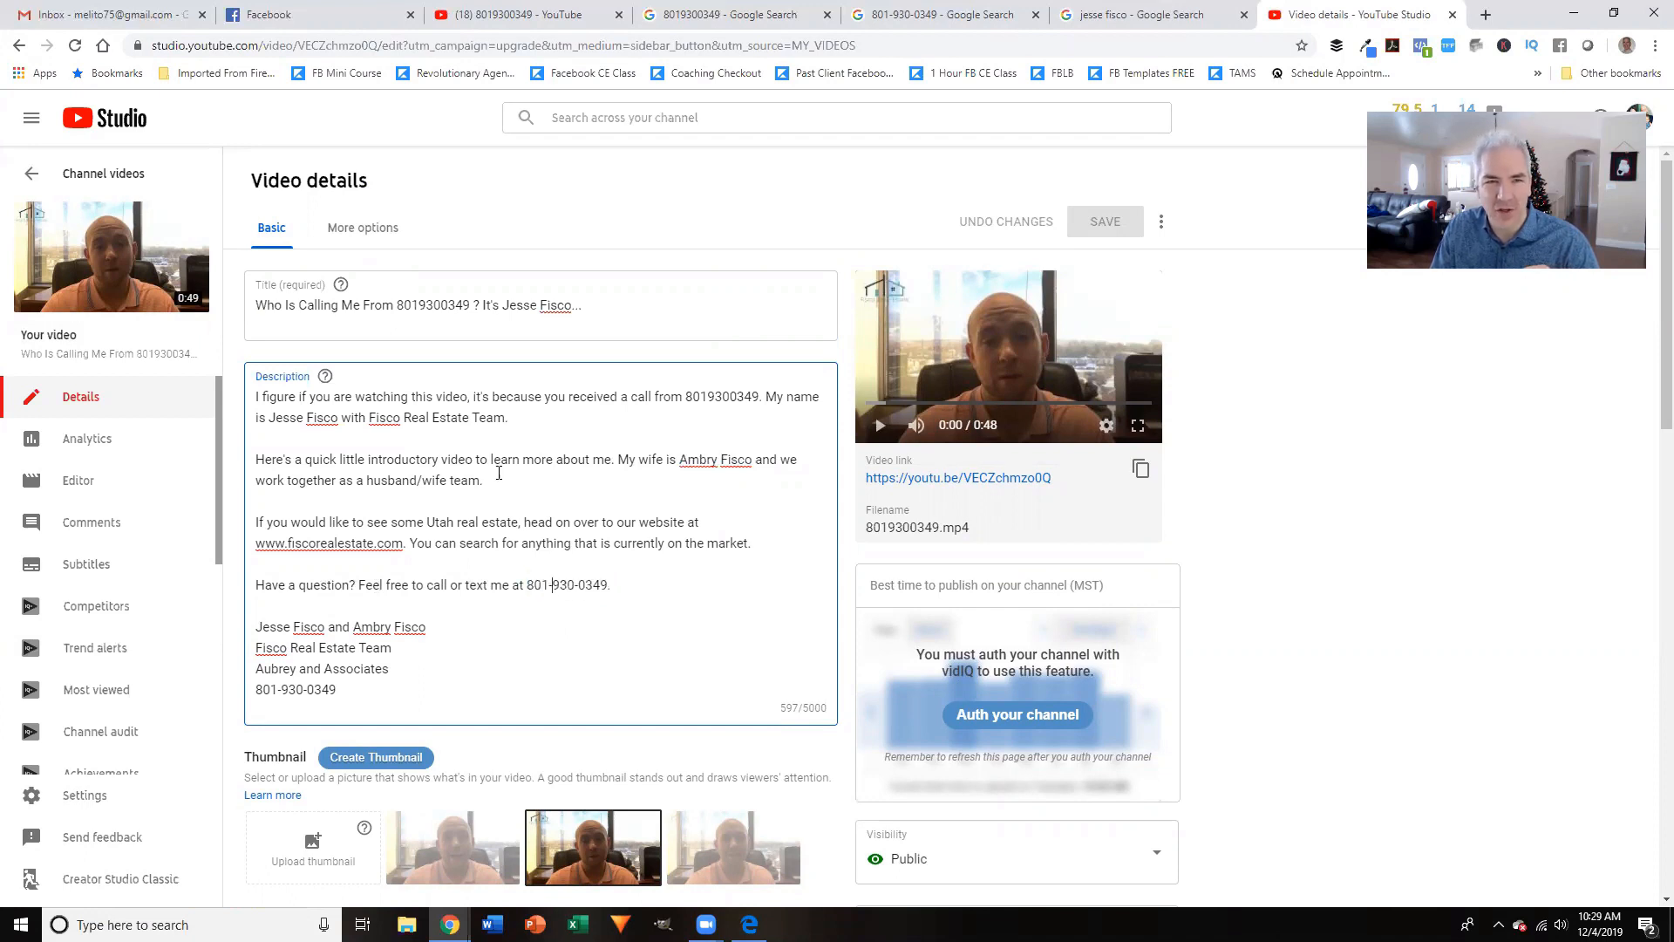
{"action": "left_click_drag", "start_coordinate": [733, 397], "coordinate": [755, 398]}
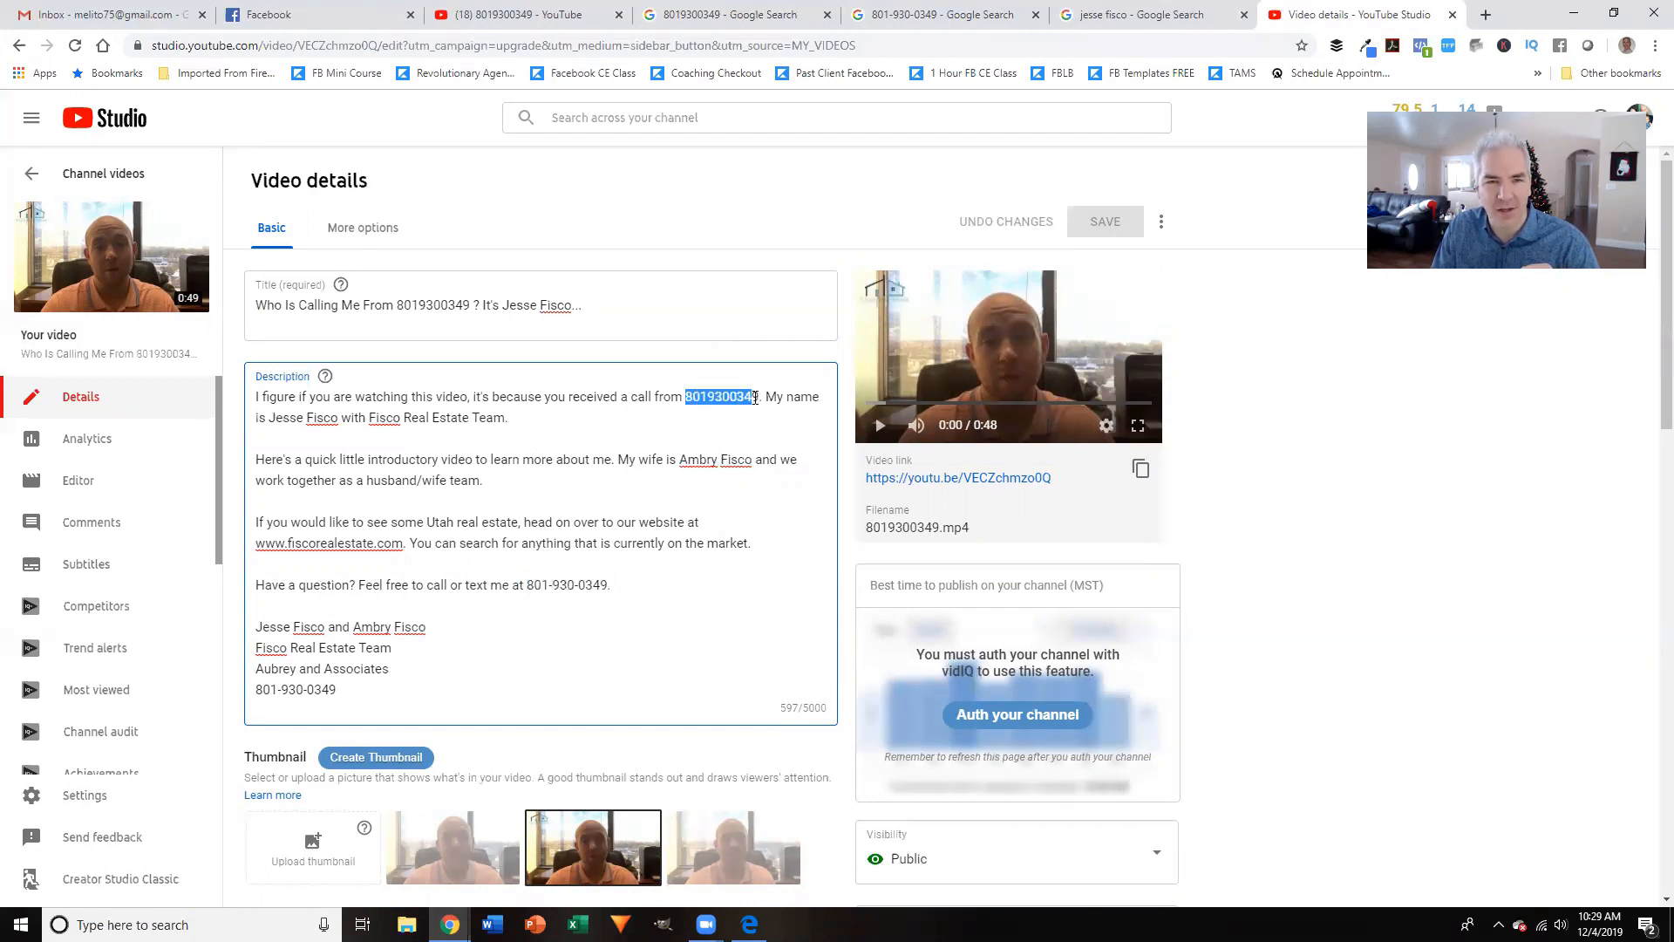
{"action": "left_click_drag", "start_coordinate": [529, 587], "coordinate": [610, 587]}
{"action": "left_click", "coordinate": [701, 565]}
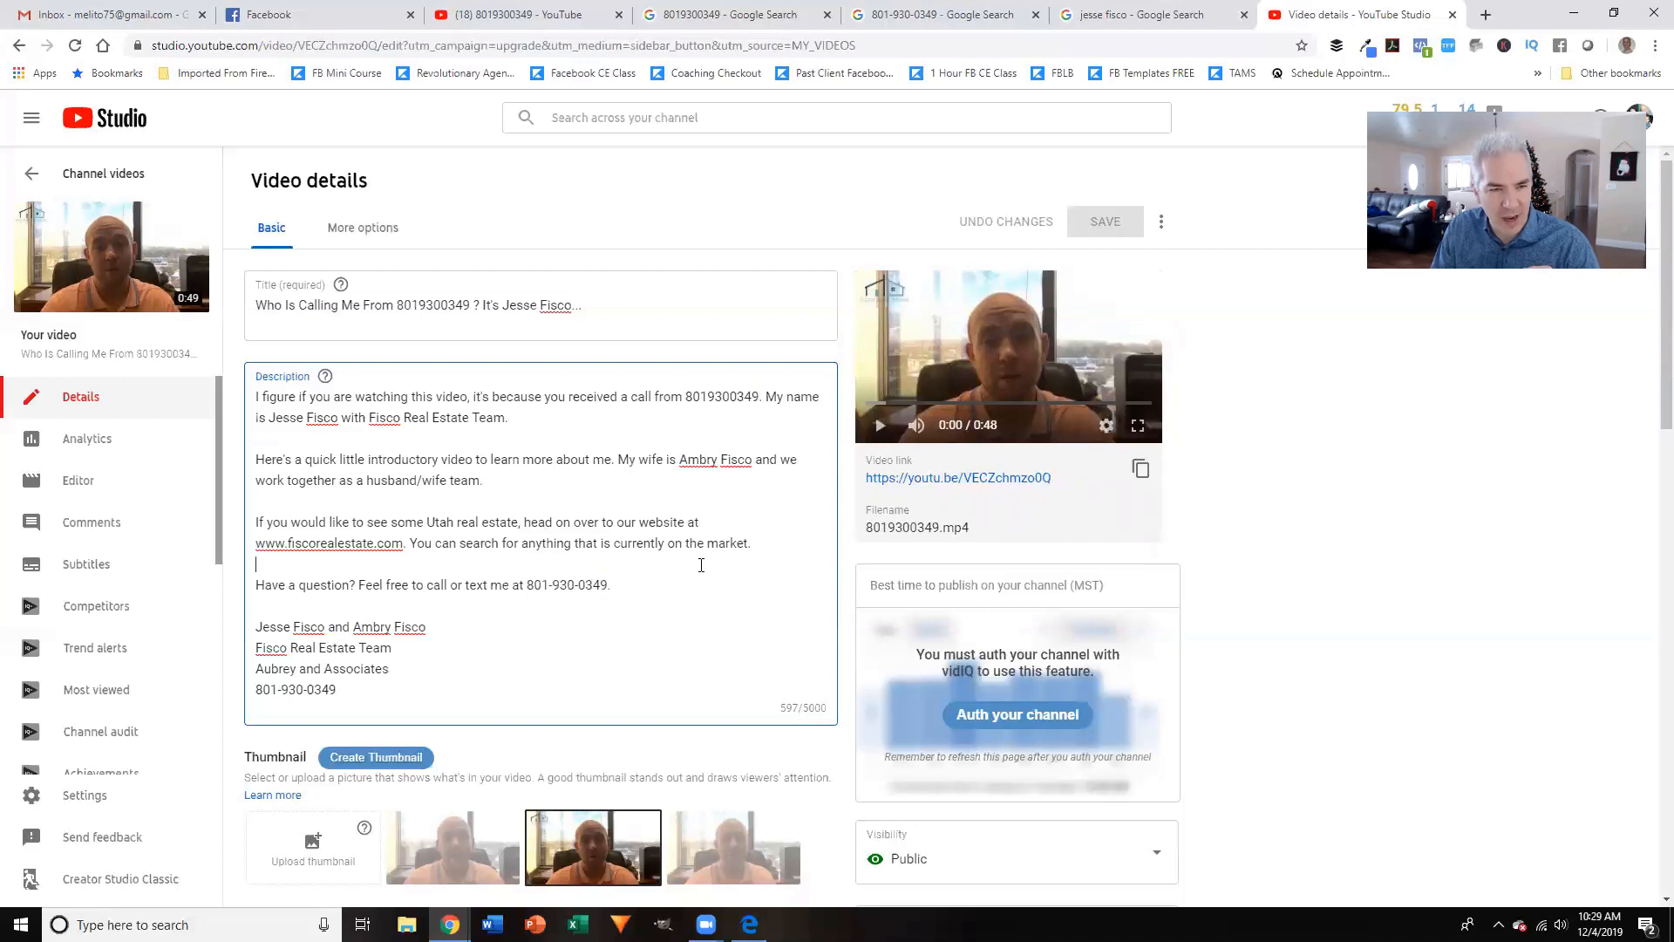